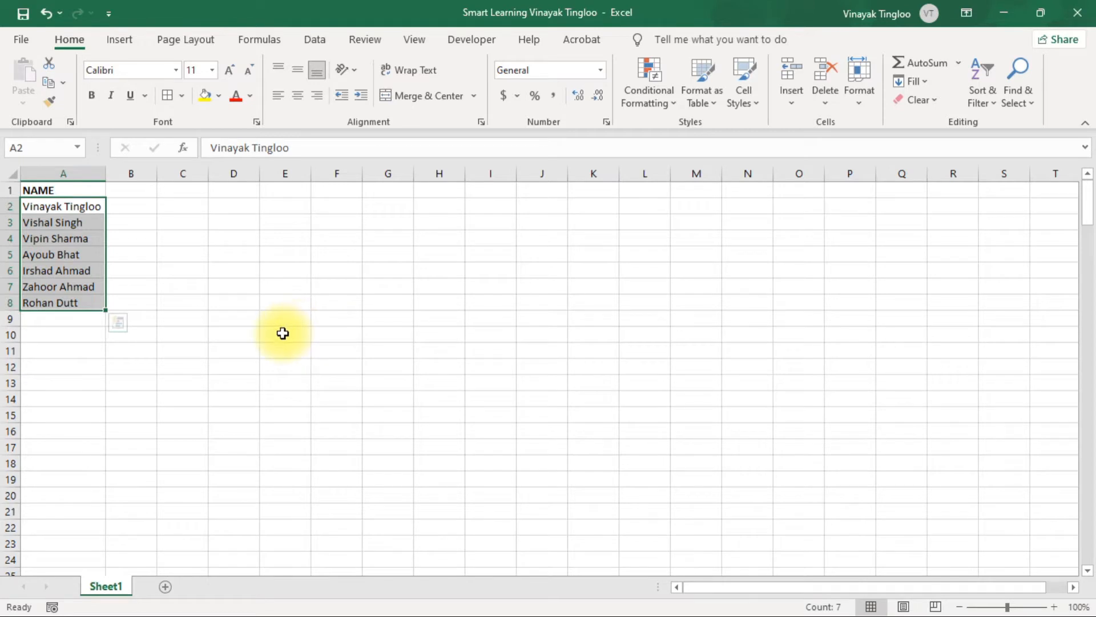
Widen column B beside the name list and clear cells B2:B8
{"action": "left_click", "coordinate": [281, 336]}
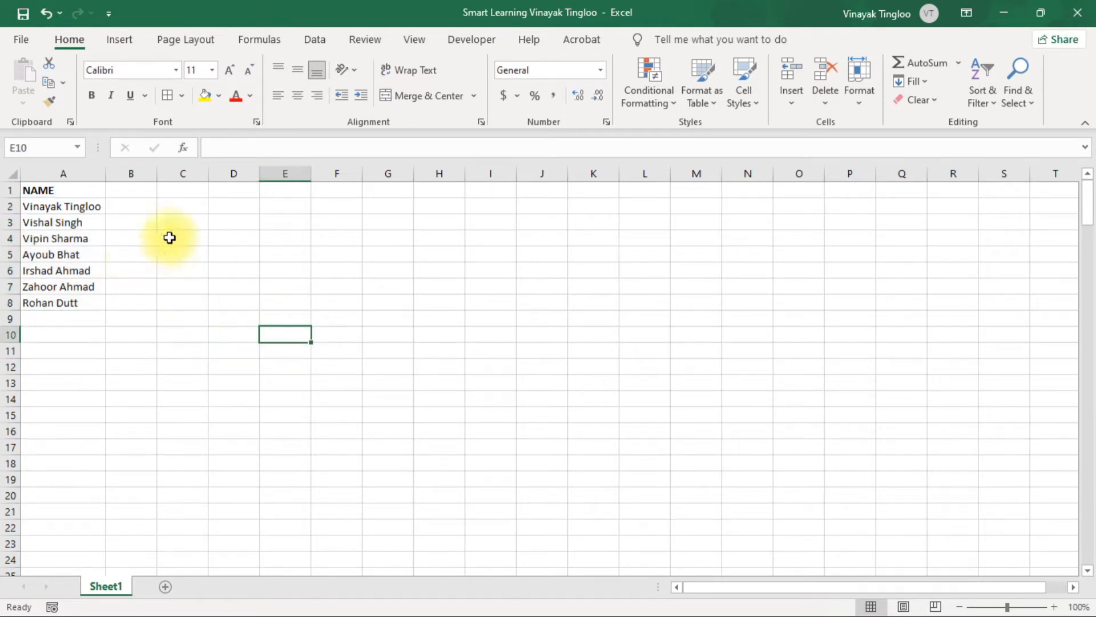
{"action": "left_click_drag", "start_coordinate": [157, 171], "coordinate": [227, 169]}
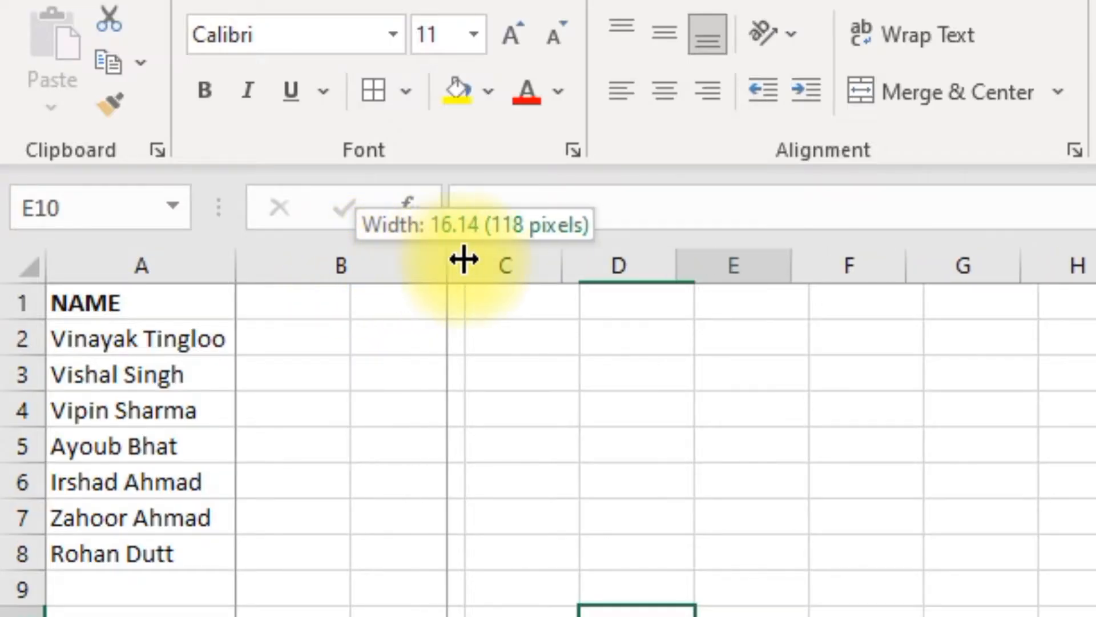
{"action": "left_click_drag", "start_coordinate": [502, 258], "coordinate": [497, 258]}
{"action": "left_click", "coordinate": [350, 489]}
{"action": "left_click", "coordinate": [306, 343]}
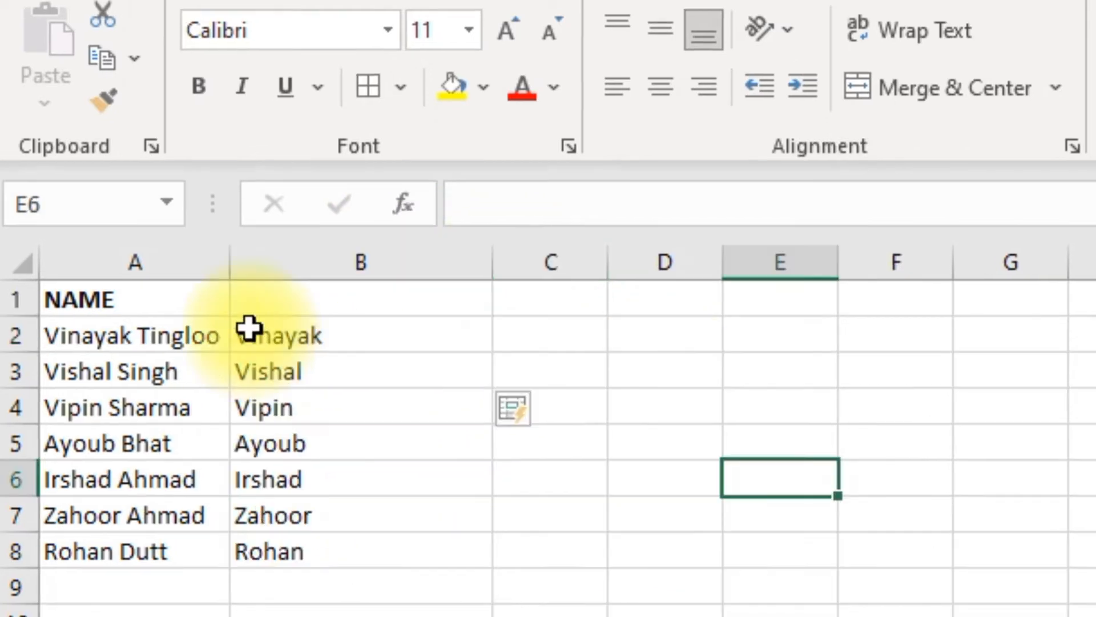
{"action": "left_click_drag", "start_coordinate": [274, 331], "coordinate": [310, 556]}
{"action": "key", "text": "Delete"}
{"action": "left_click", "coordinate": [309, 345]}
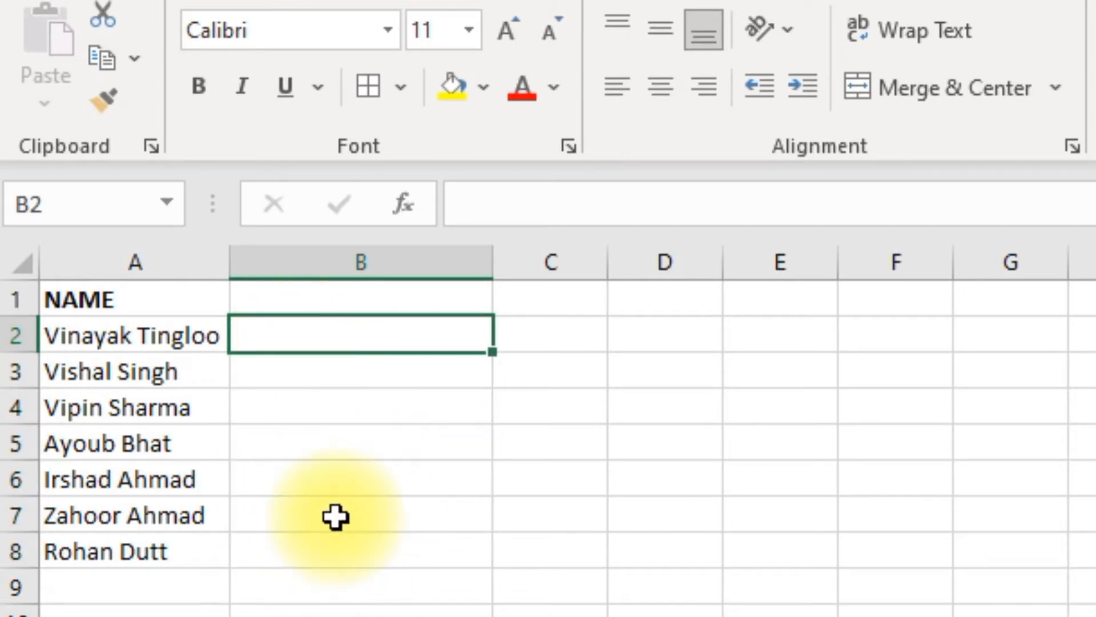
Enter the first name for row 2 in B2, begin row 3's in B3, and accept the Flash Fill suggestions through B8
{"action": "type", "text": "Vinaya"}
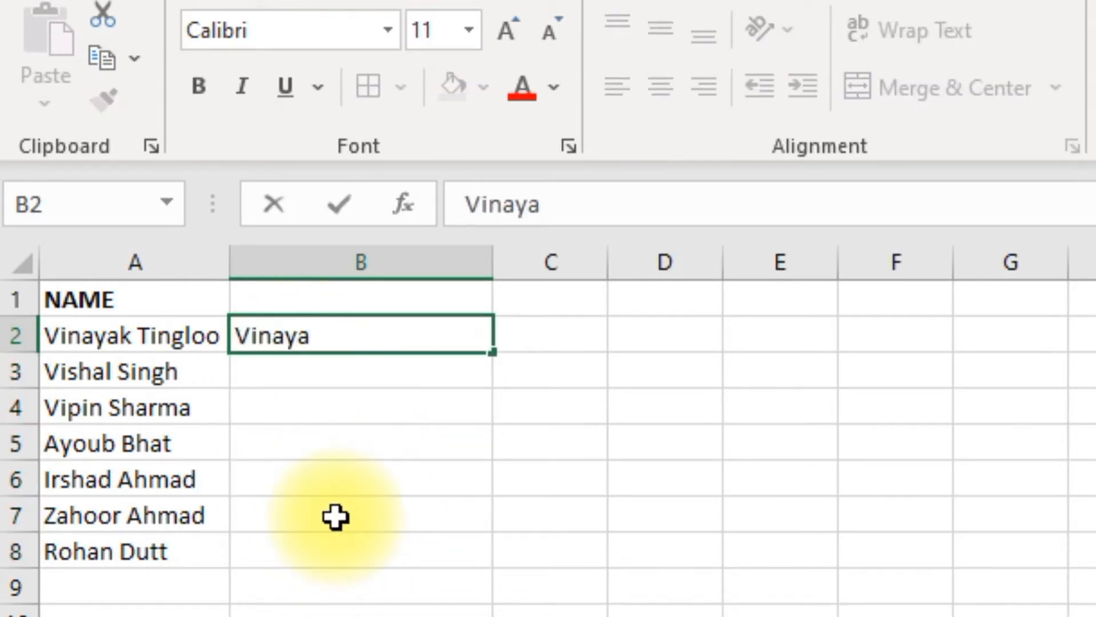
{"action": "type", "text": "k"}
{"action": "key", "text": "Return"}
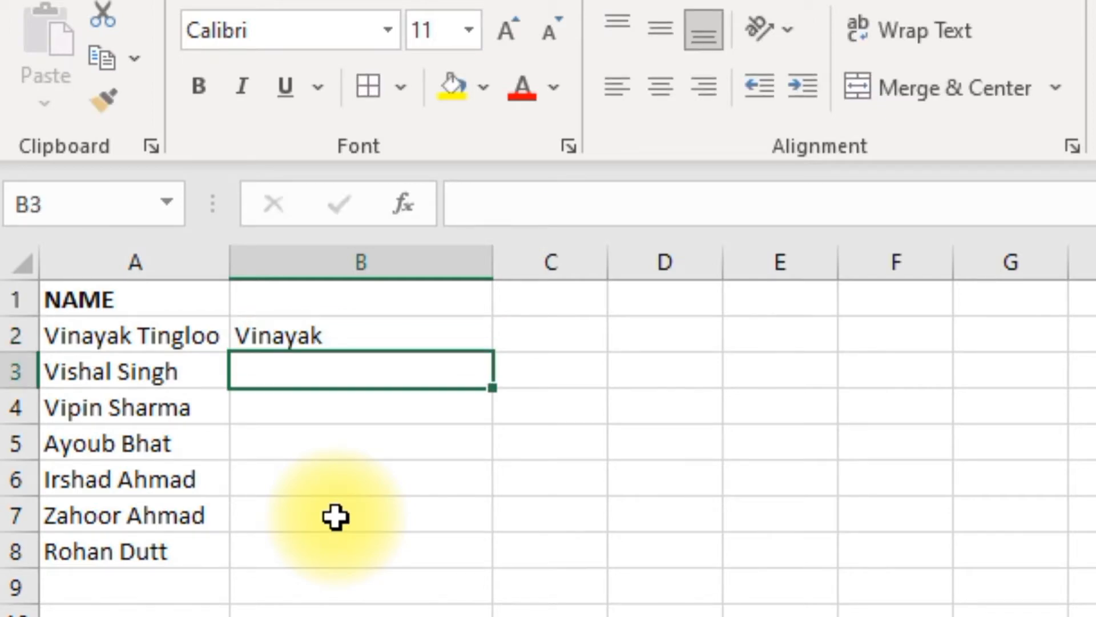
{"action": "type", "text": "Vishal"}
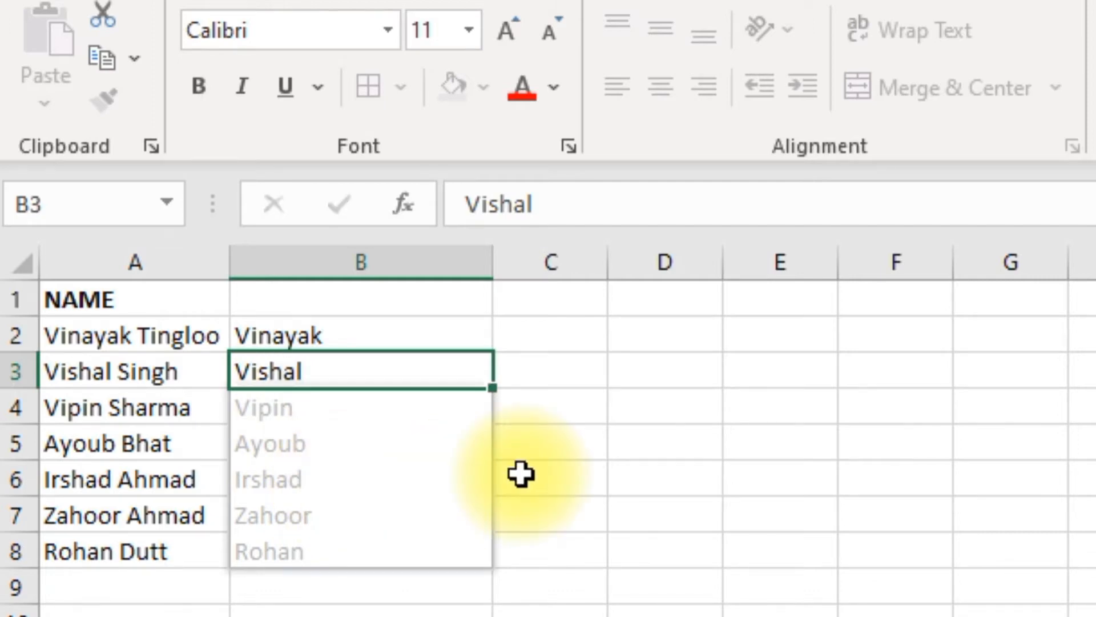
{"action": "key", "text": "Tab"}
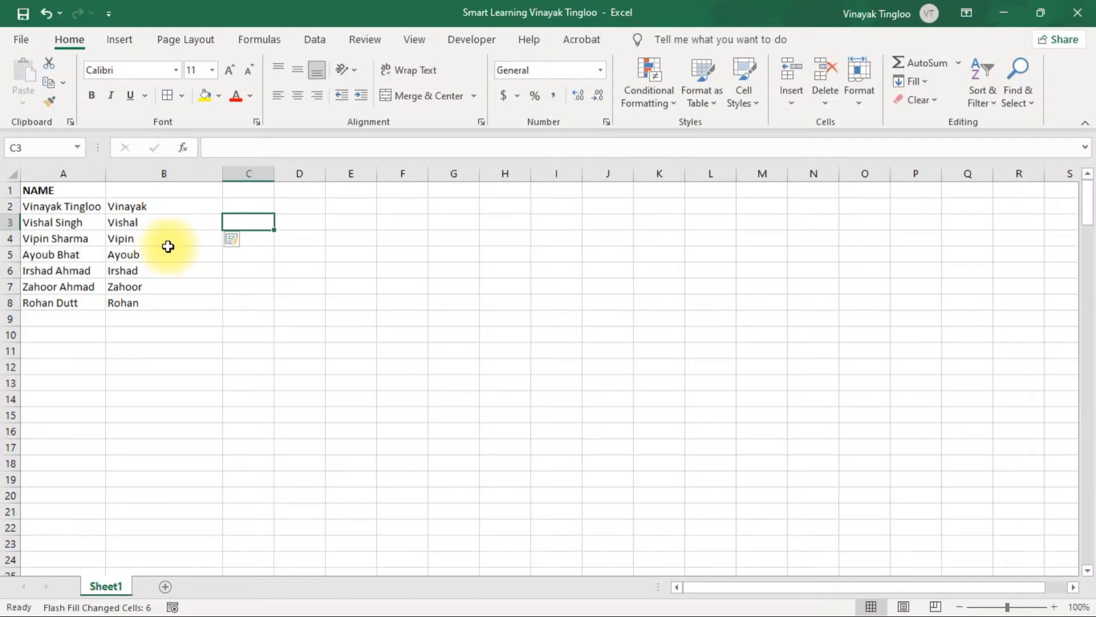
{"action": "left_click", "coordinate": [236, 207]}
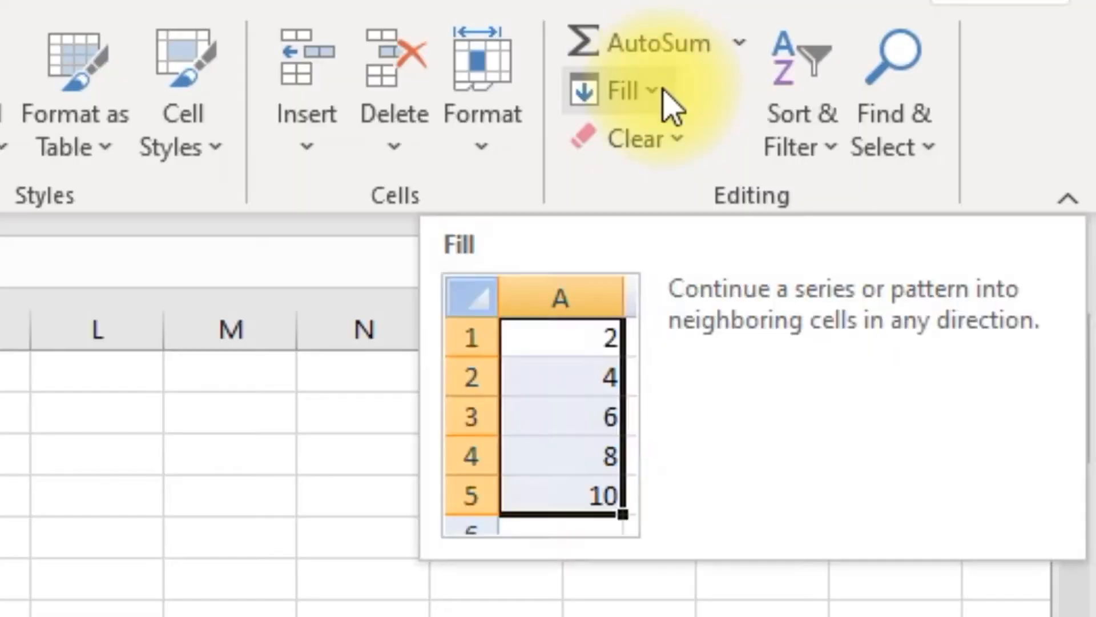
{"action": "left_click", "coordinate": [669, 103]}
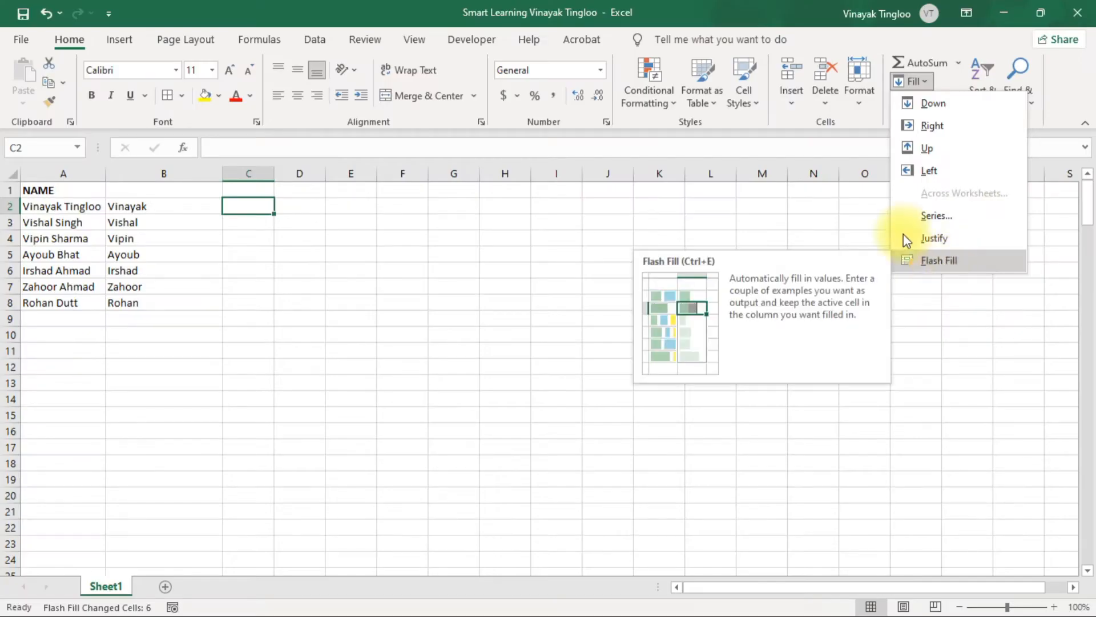
{"action": "left_click", "coordinate": [364, 367]}
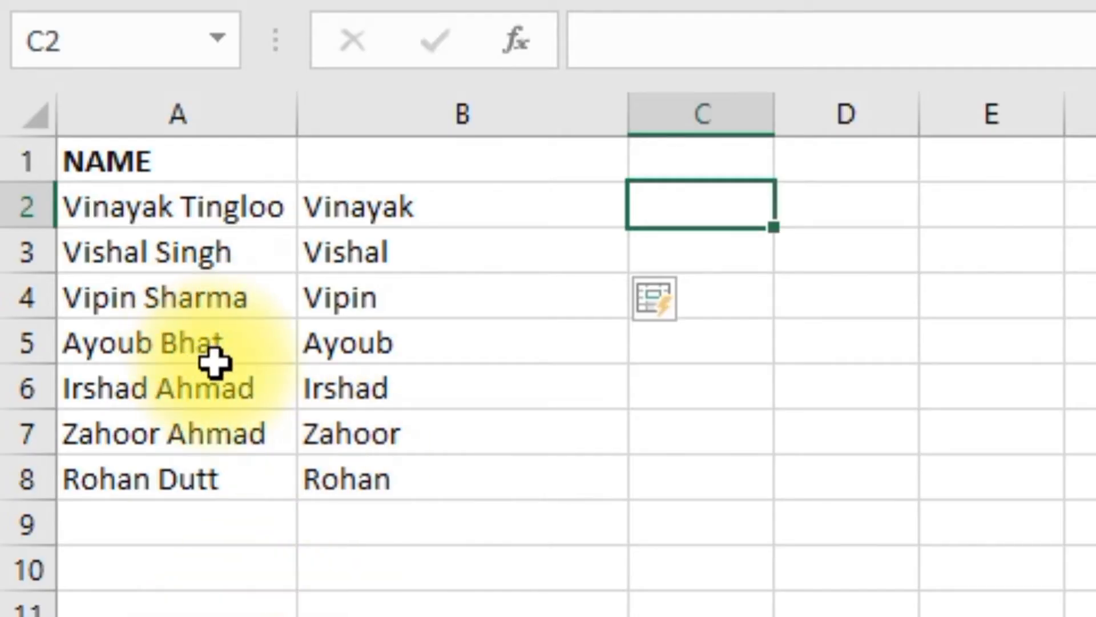
Enter row 5's last name in C5 as the example and Flash Fill the last names across C2:C8
{"action": "left_click", "coordinate": [675, 353]}
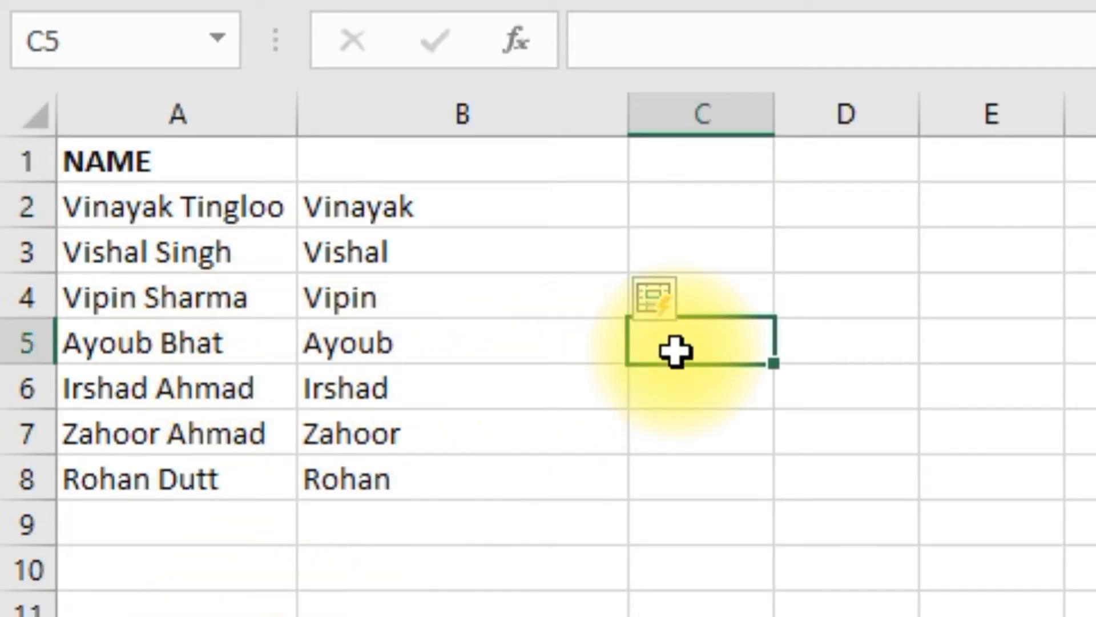
{"action": "double_click", "coordinate": [677, 352]}
{"action": "type", "text": "Bhat"}
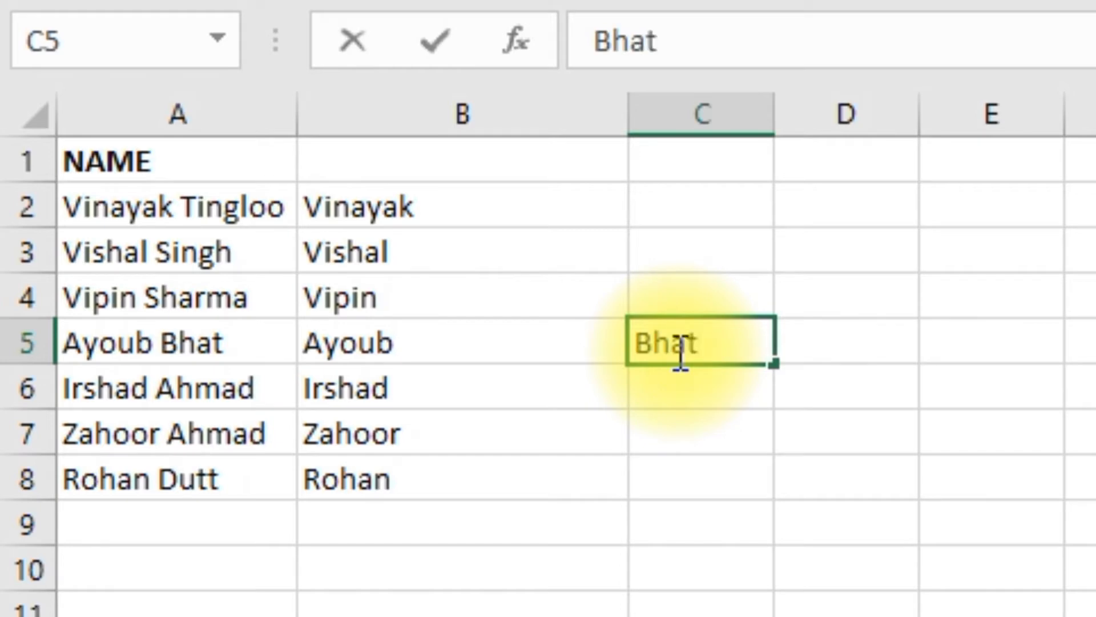
{"action": "left_click", "coordinate": [828, 514]}
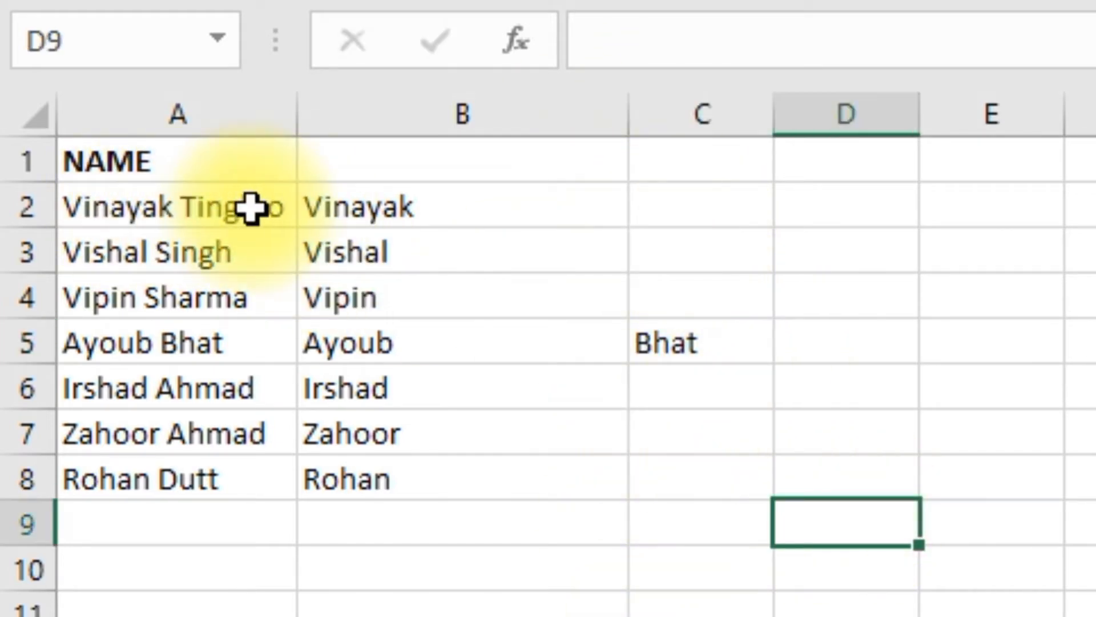
{"action": "left_click_drag", "start_coordinate": [675, 203], "coordinate": [697, 461]}
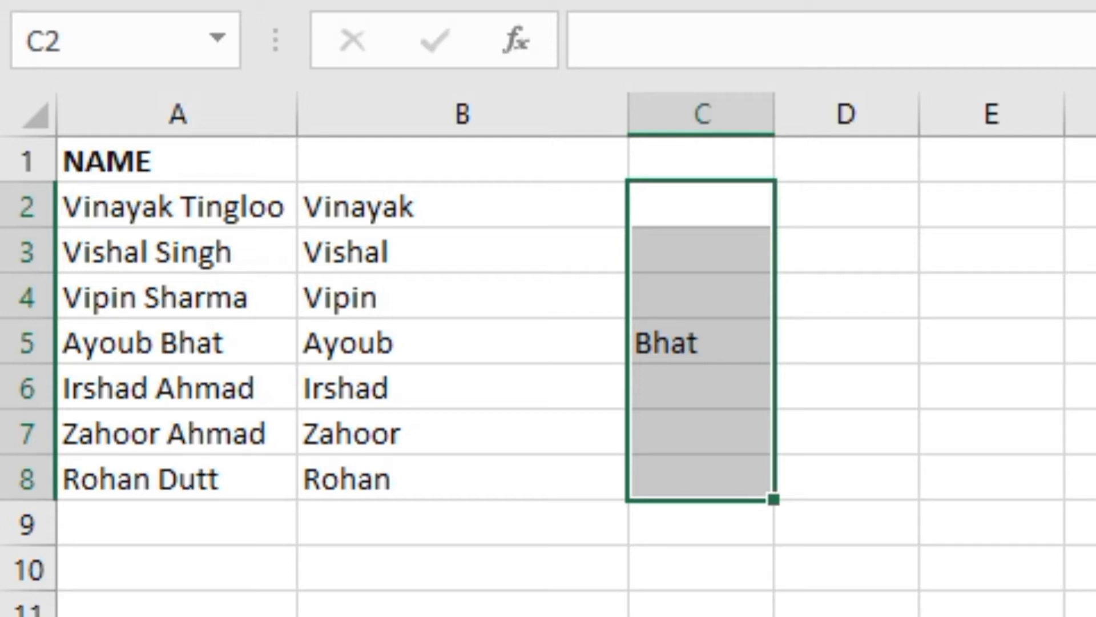
{"action": "key", "text": "ctrl+e"}
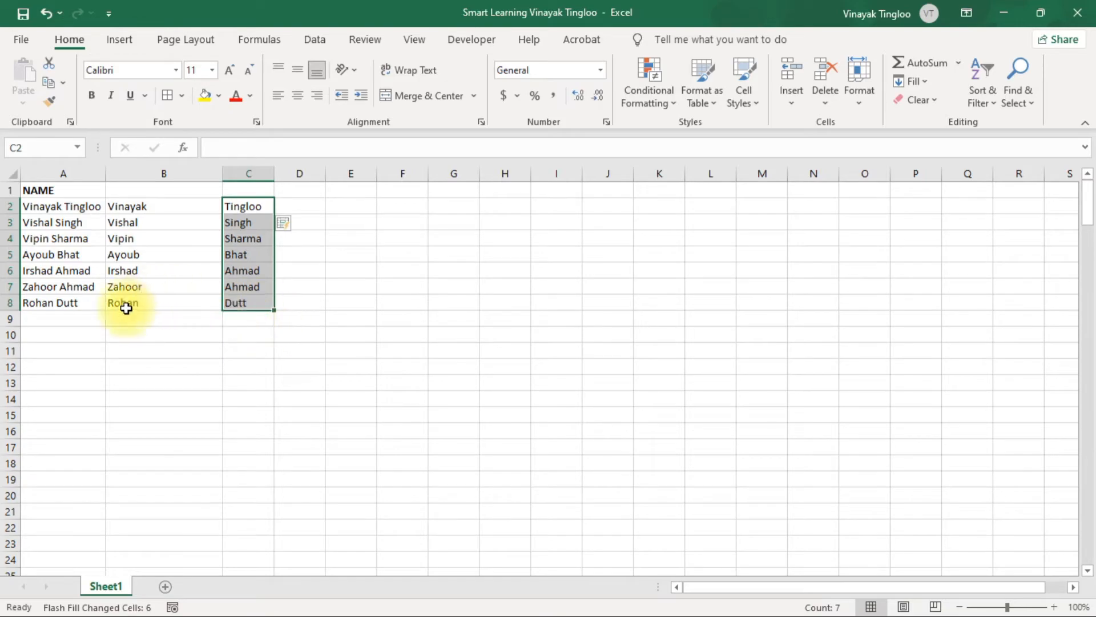
Change the last name within A4 to the same last name as in A3
{"action": "left_click", "coordinate": [70, 252]}
{"action": "double_click", "coordinate": [73, 238]}
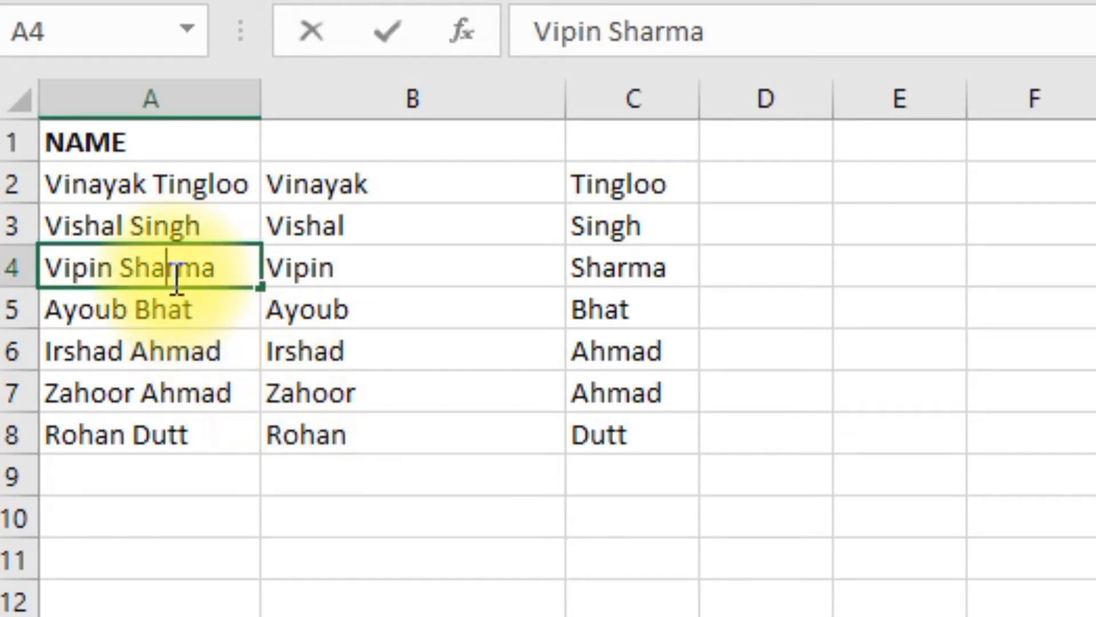
{"action": "double_click", "coordinate": [178, 277]}
{"action": "type", "text": "Singh"}
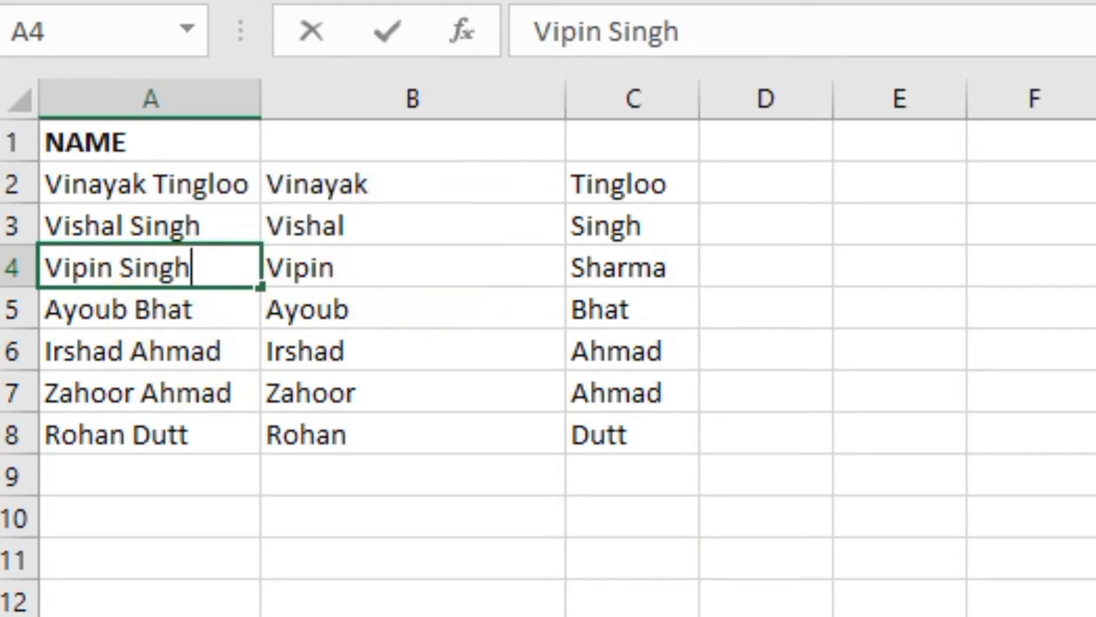
{"action": "left_click", "coordinate": [731, 616]}
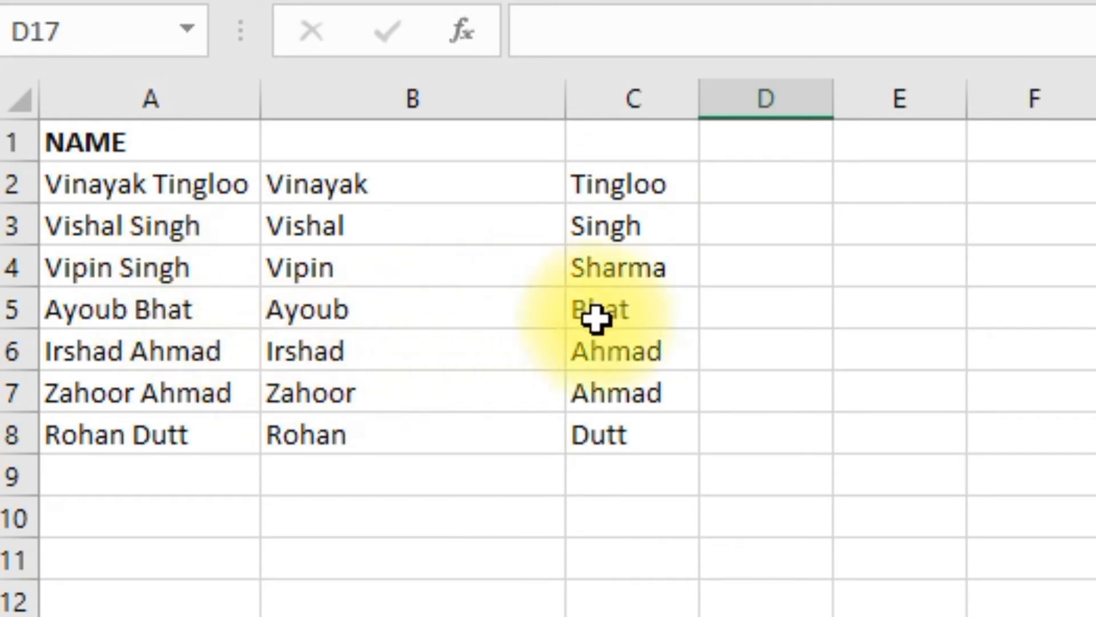
Change the last name within A4 back to the one shown in C4
{"action": "double_click", "coordinate": [225, 263]}
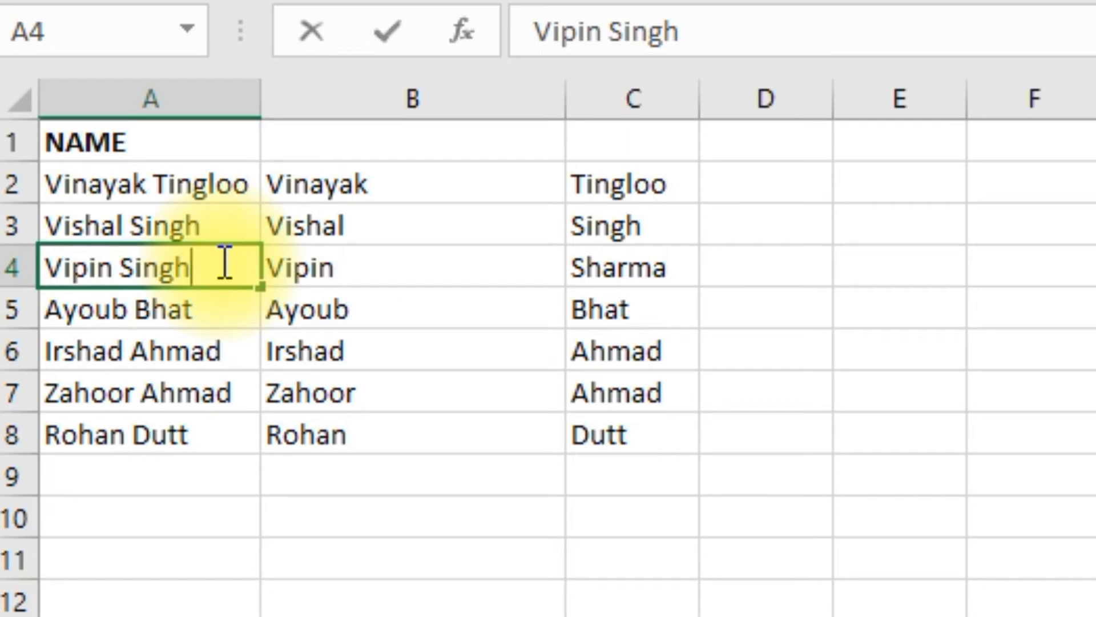
{"action": "key", "text": "BackSpace"}
{"action": "key", "text": "BackSpace"}
{"action": "key", "text": "BackSpace"}
{"action": "key", "text": "BackSpace"}
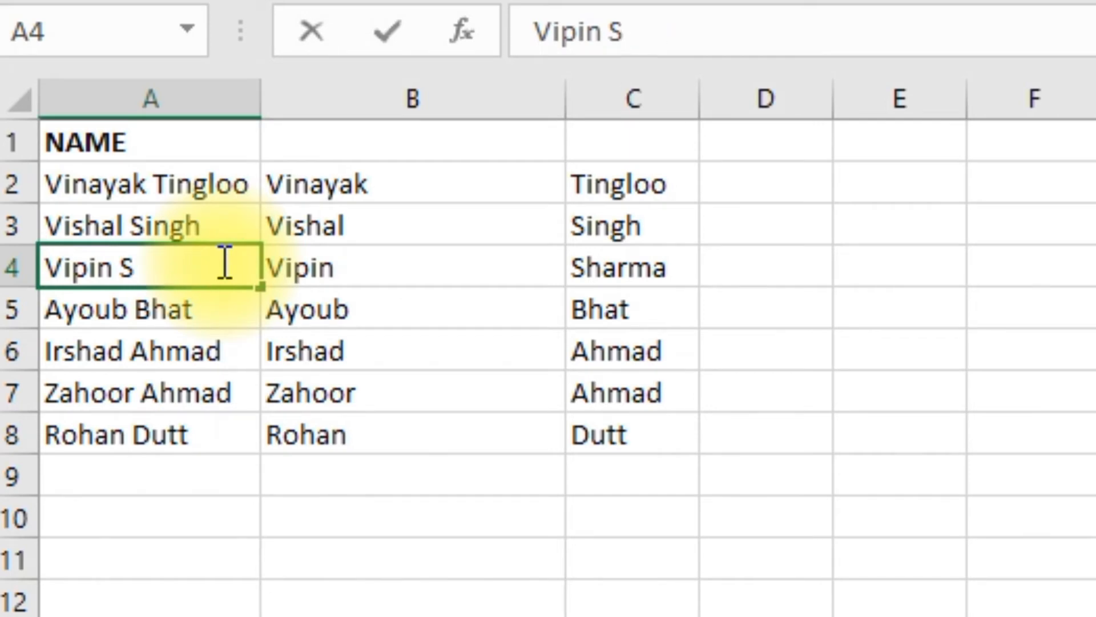
{"action": "type", "text": "harma"}
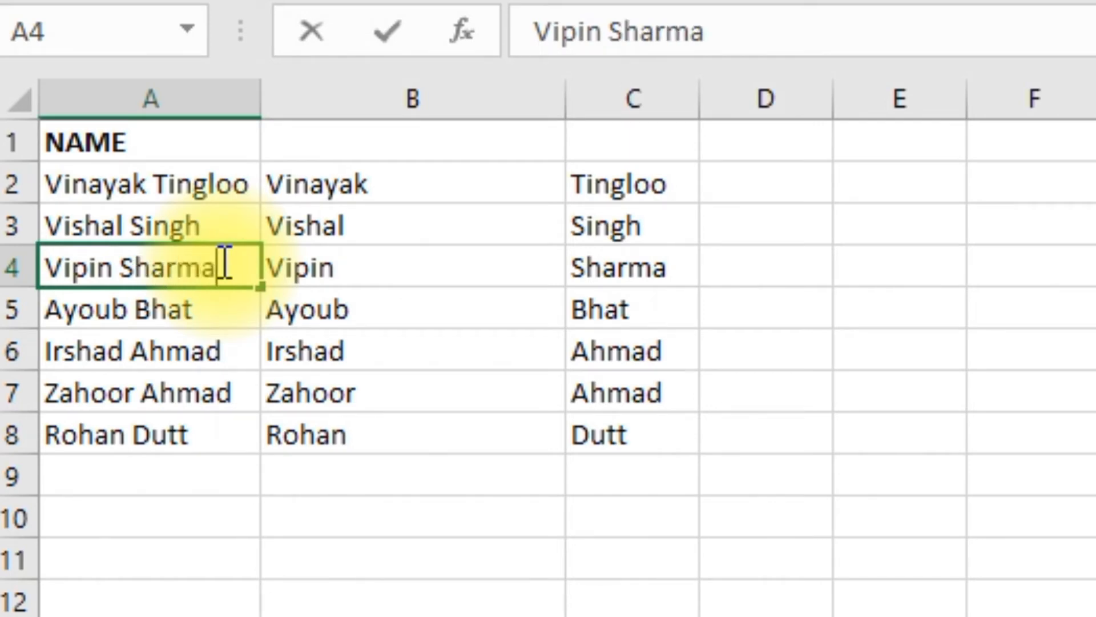
{"action": "left_click", "coordinate": [665, 565]}
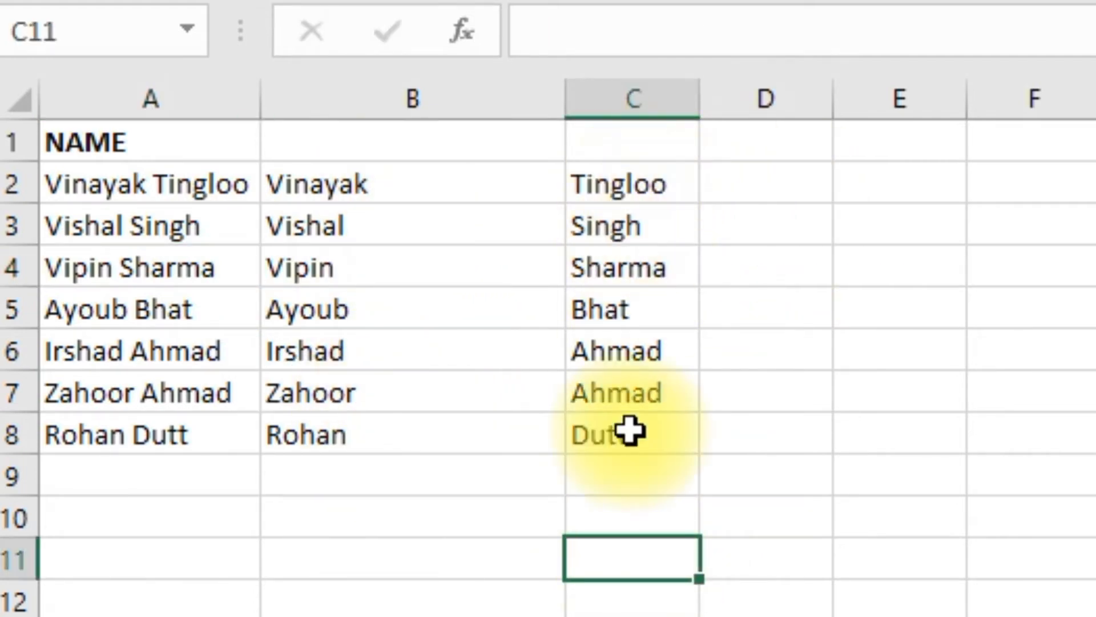
Clear the contents of columns B and C
{"action": "left_click_drag", "start_coordinate": [411, 90], "coordinate": [613, 86]}
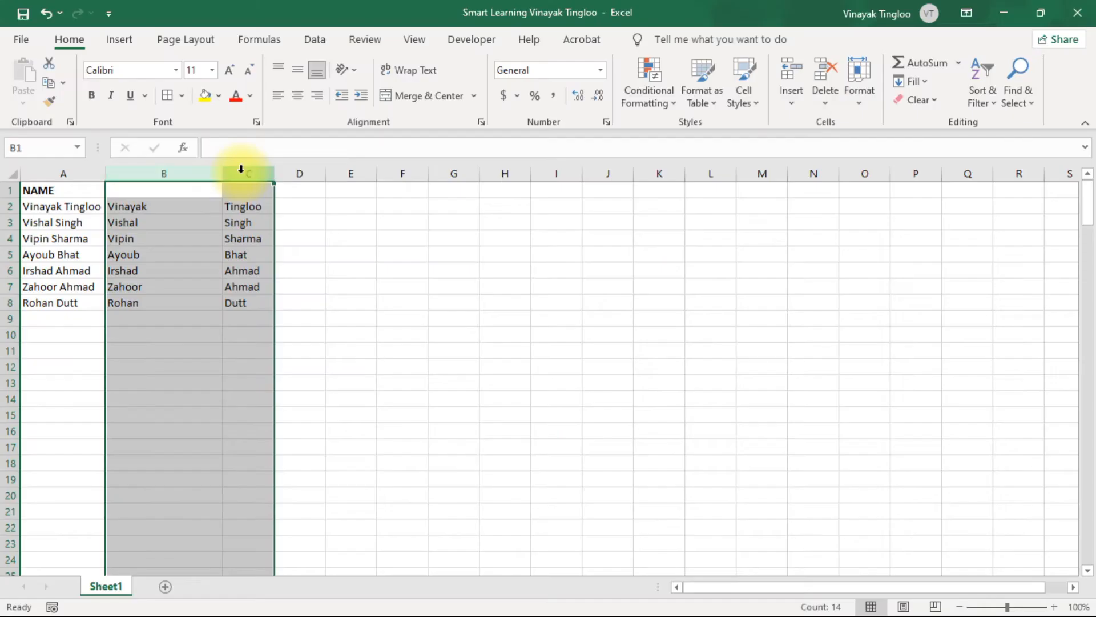
{"action": "key", "text": "Delete"}
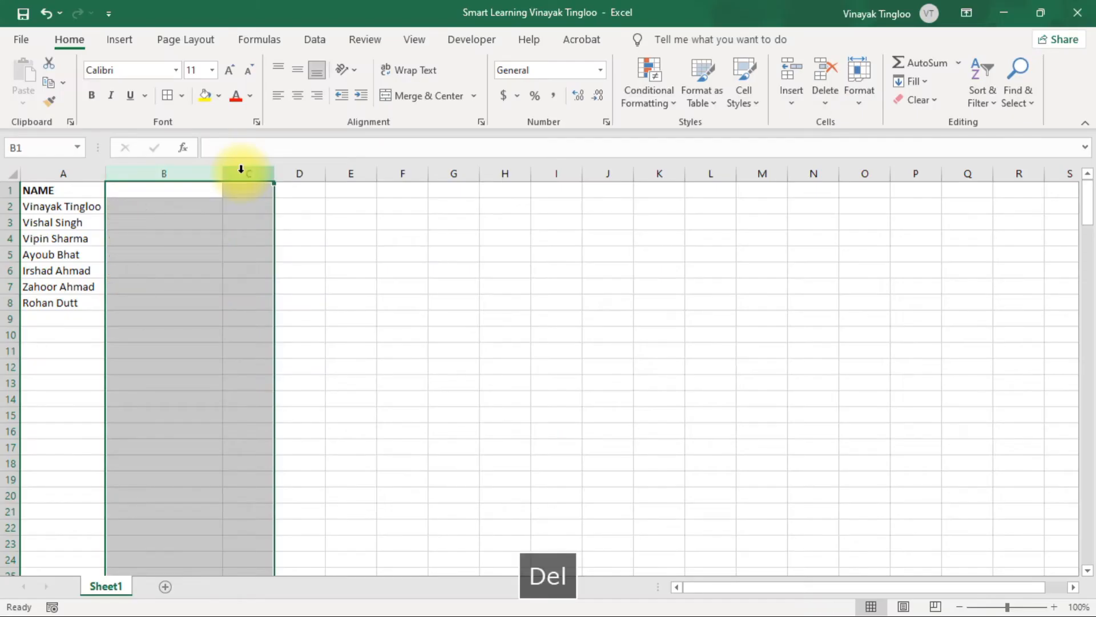
{"action": "left_click", "coordinate": [189, 270]}
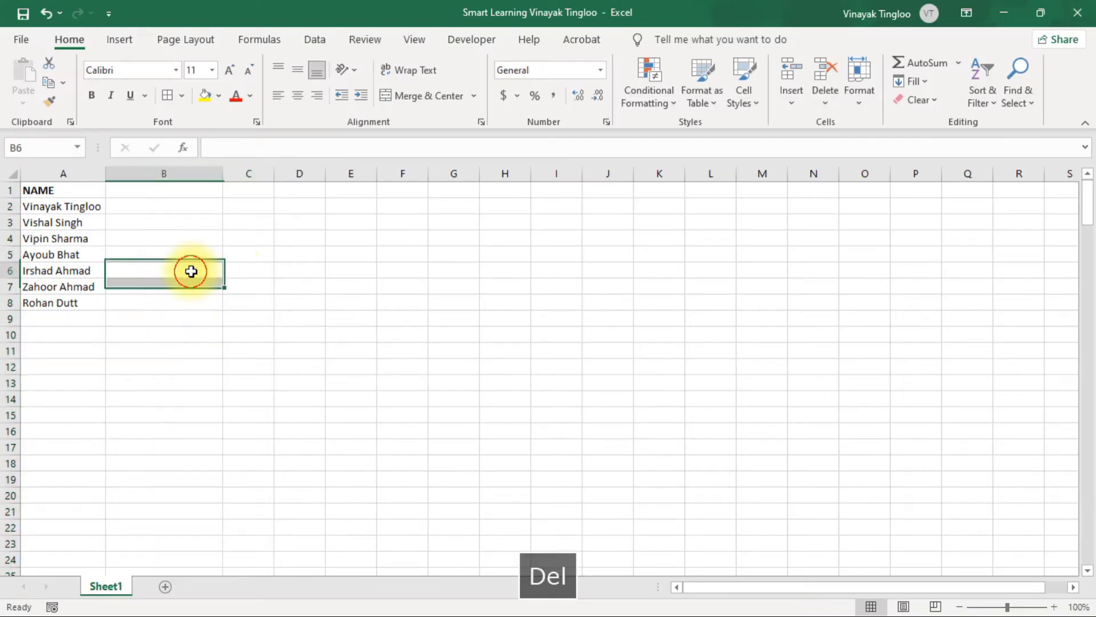
Split column A with Text to Columns as delimited data, adding Space as a delimiter and keeping the General format and destination $A$1
{"action": "left_click", "coordinate": [52, 170]}
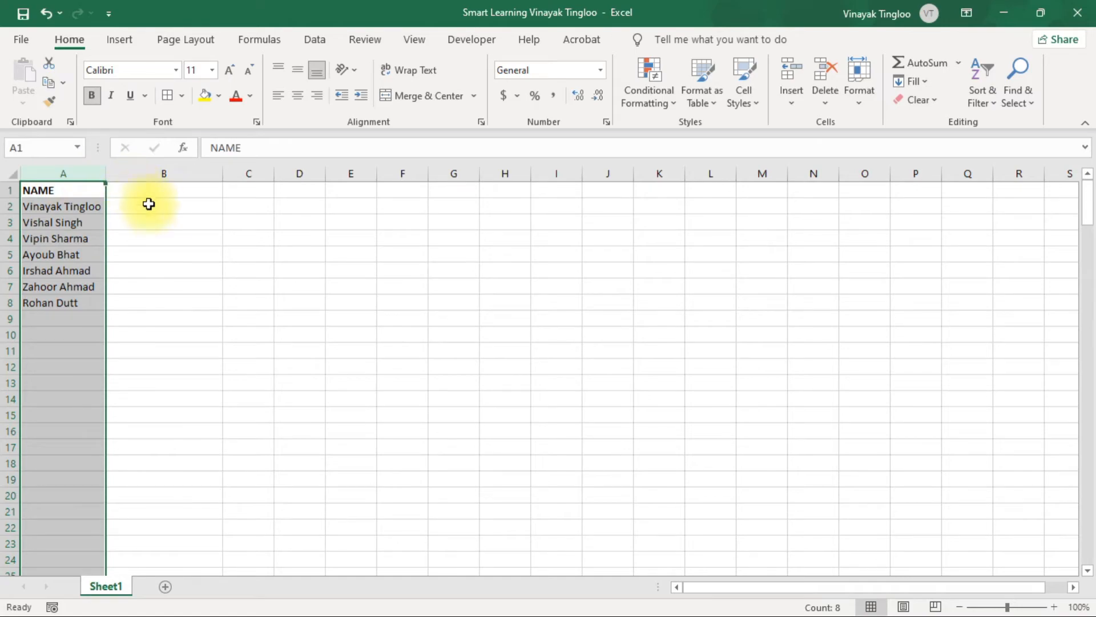
{"action": "left_click", "coordinate": [315, 38]}
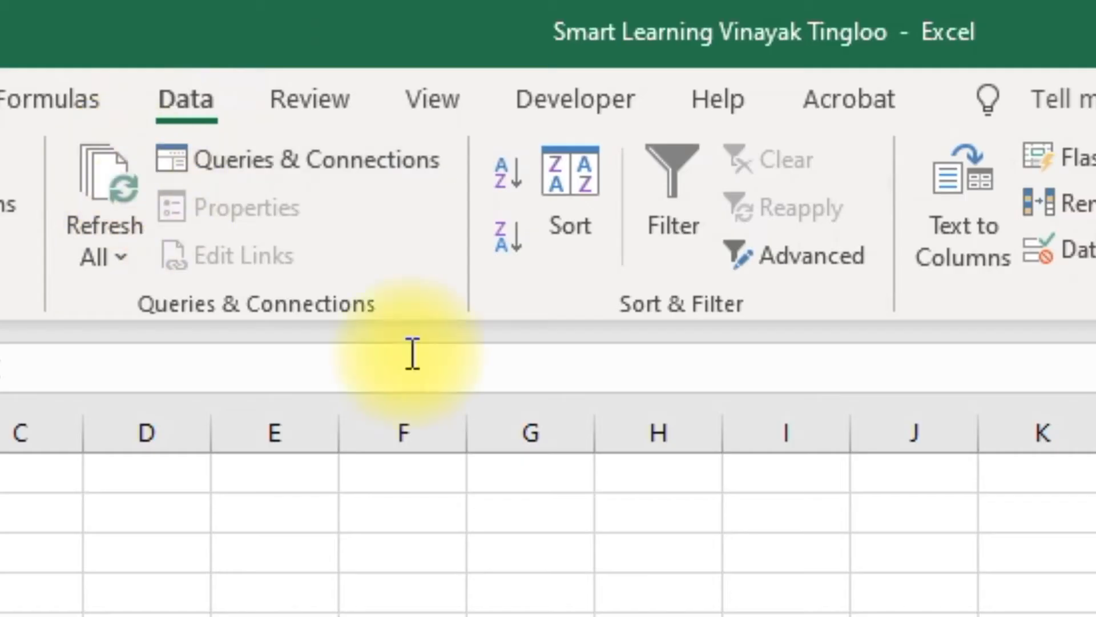
{"action": "left_click", "coordinate": [973, 260]}
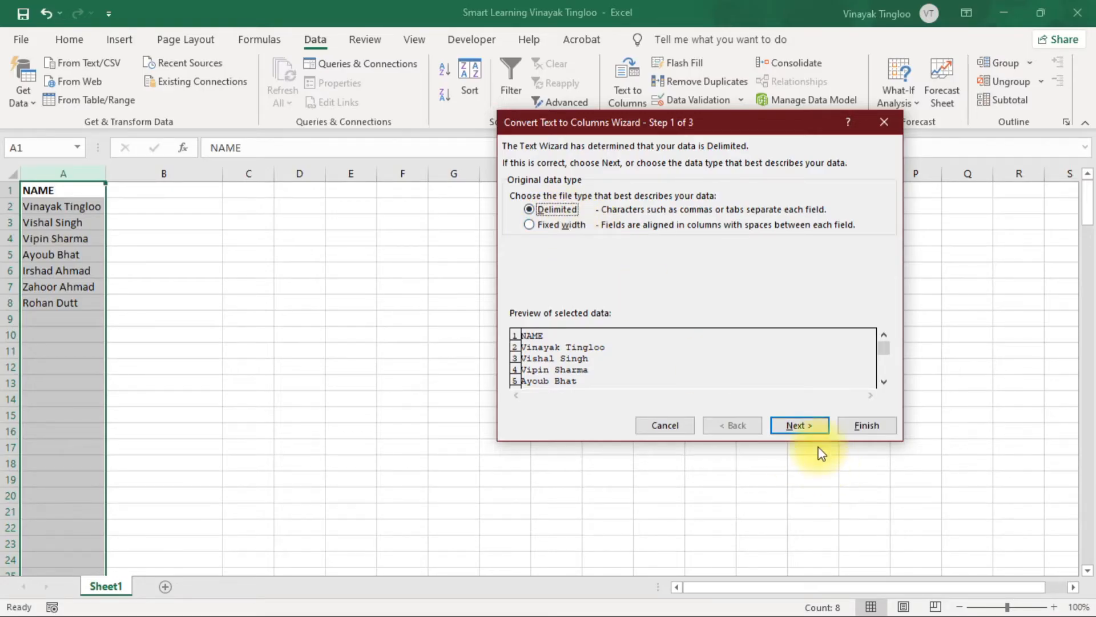
{"action": "left_click", "coordinate": [800, 425]}
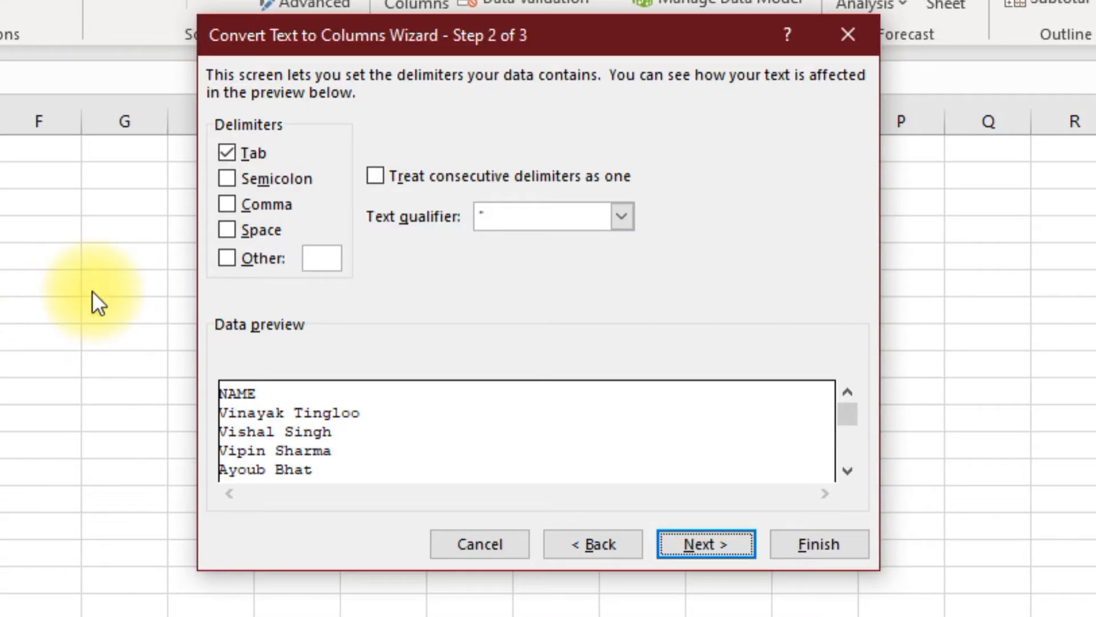
{"action": "left_click", "coordinate": [227, 230]}
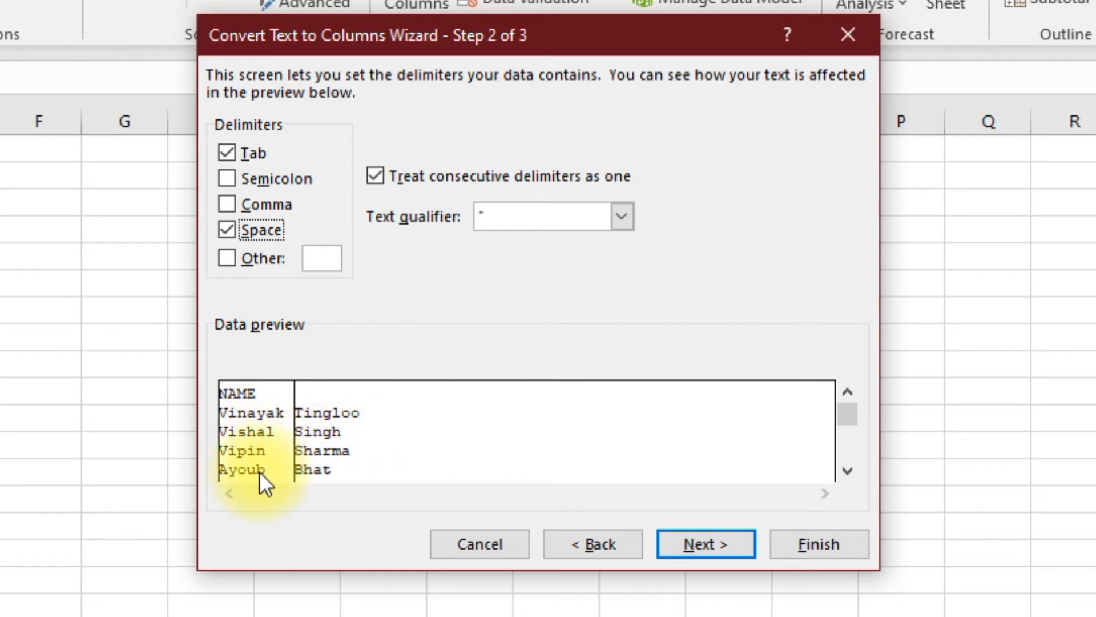
{"action": "left_click", "coordinate": [728, 547]}
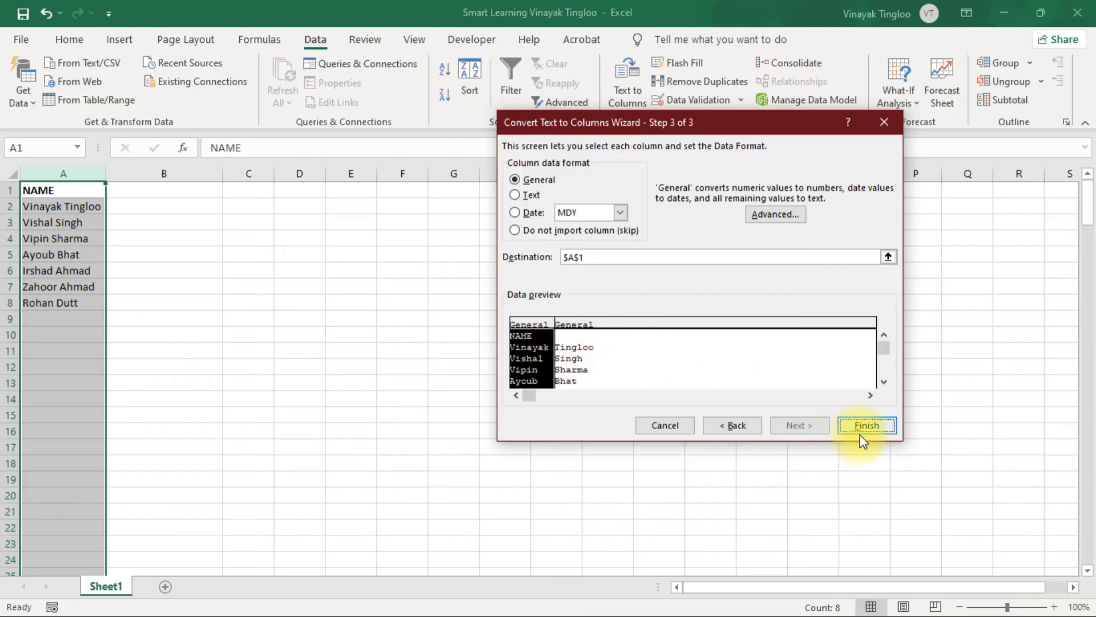
{"action": "left_click", "coordinate": [861, 427]}
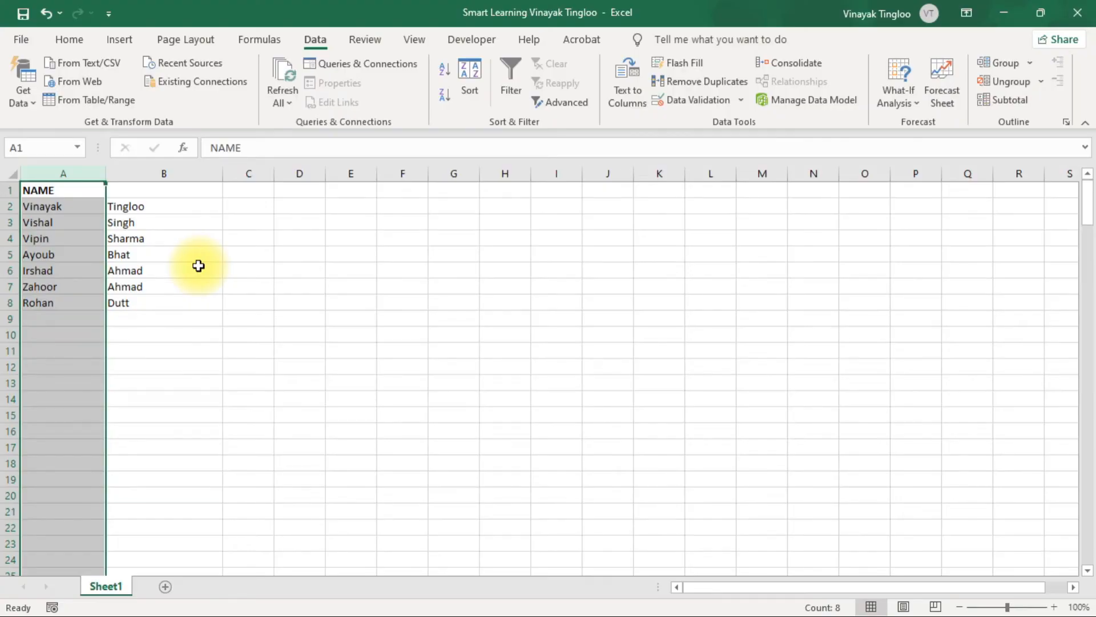
Undo the Text to Columns split of column A
{"action": "key", "text": "ctrl+z"}
{"action": "left_click", "coordinate": [178, 273]}
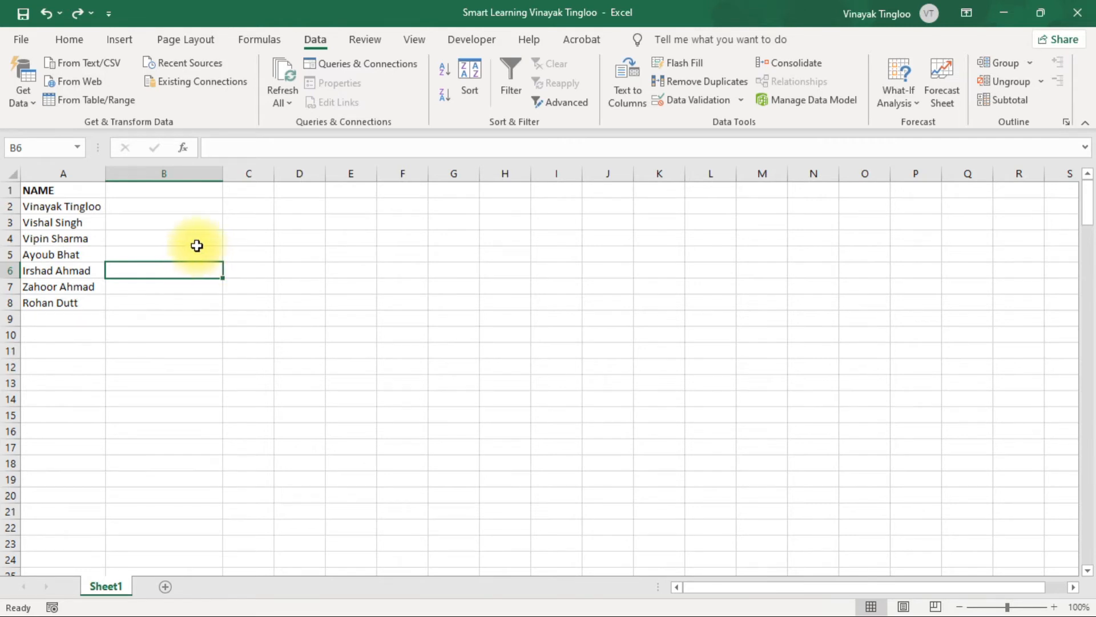
Import the range $A$1:$A$8 into Power Query with From Table/Range, marking the table as having headers
{"action": "left_click", "coordinate": [252, 272]}
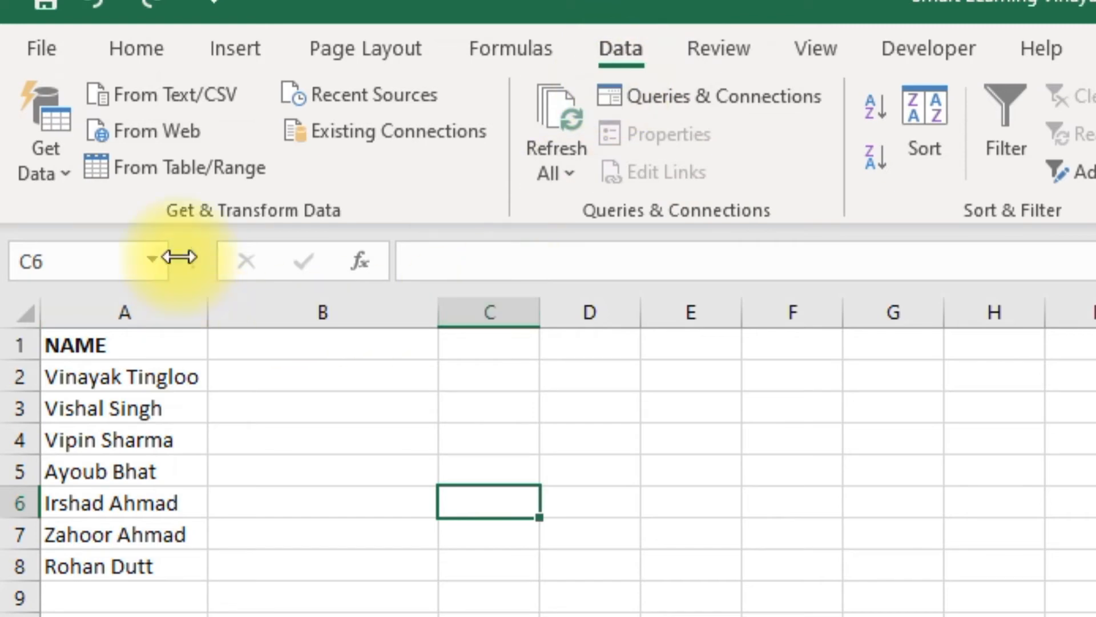
{"action": "left_click", "coordinate": [221, 166]}
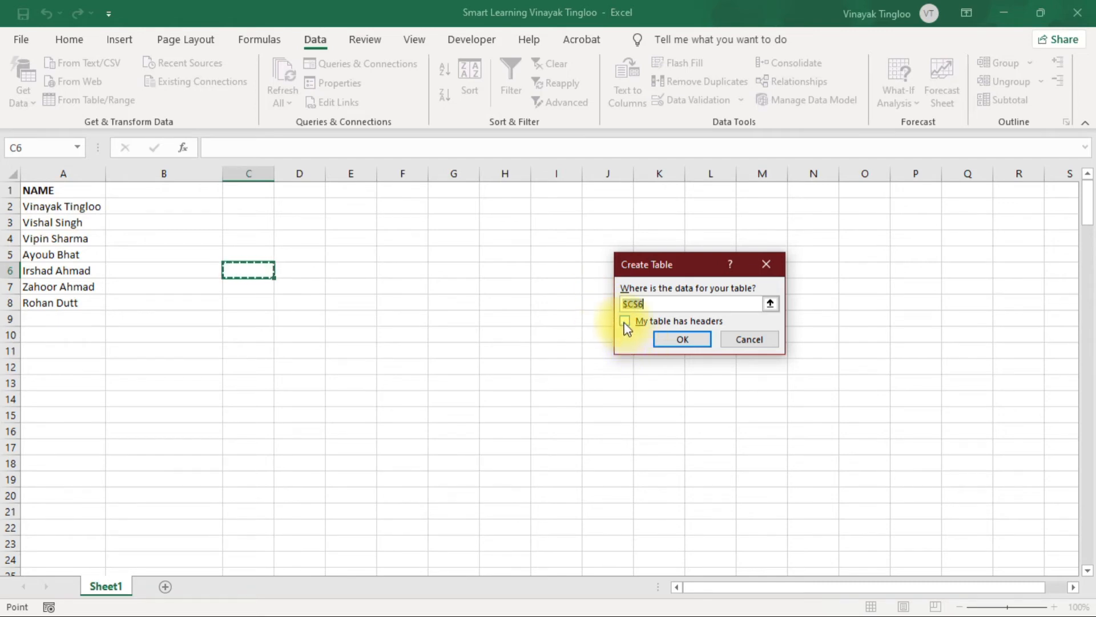
{"action": "left_click_drag", "start_coordinate": [694, 262], "coordinate": [216, 202]}
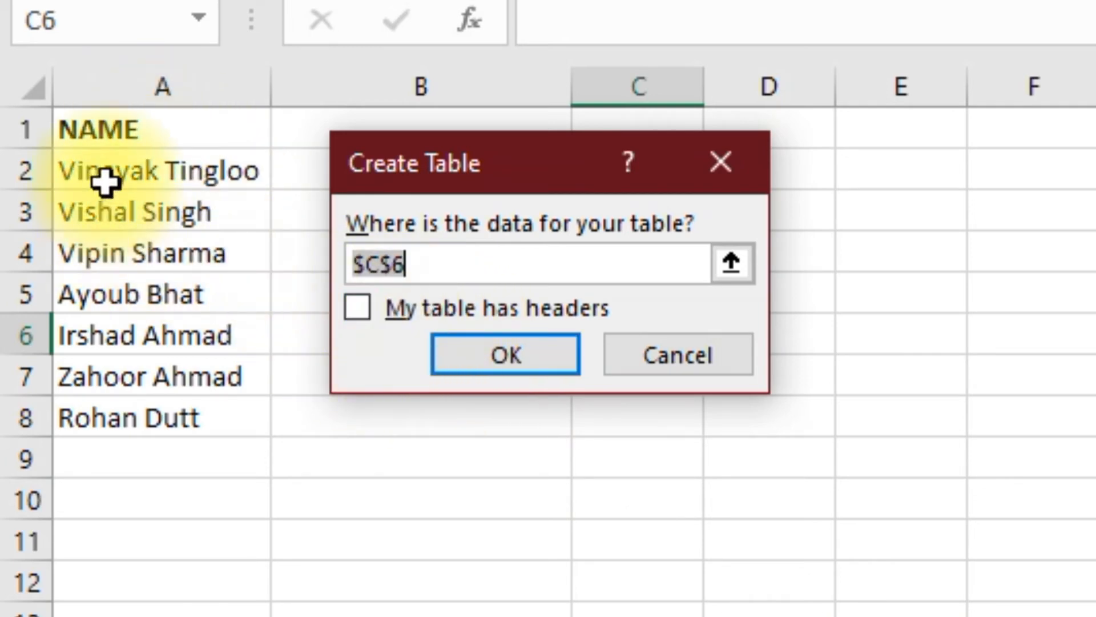
{"action": "left_click_drag", "start_coordinate": [147, 125], "coordinate": [149, 416]}
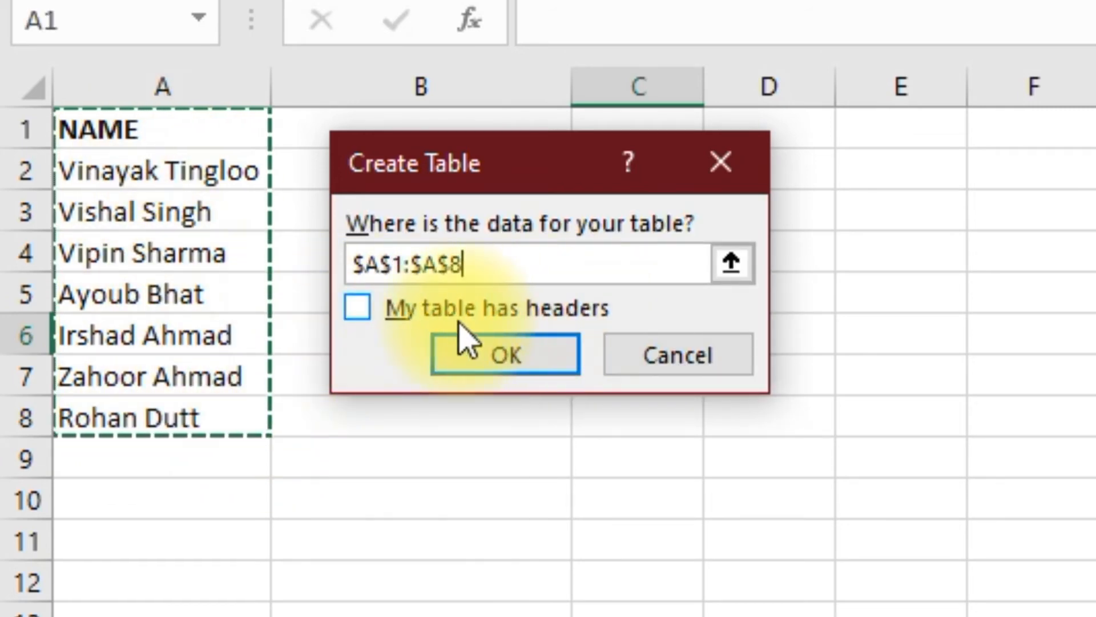
{"action": "left_click", "coordinate": [358, 311]}
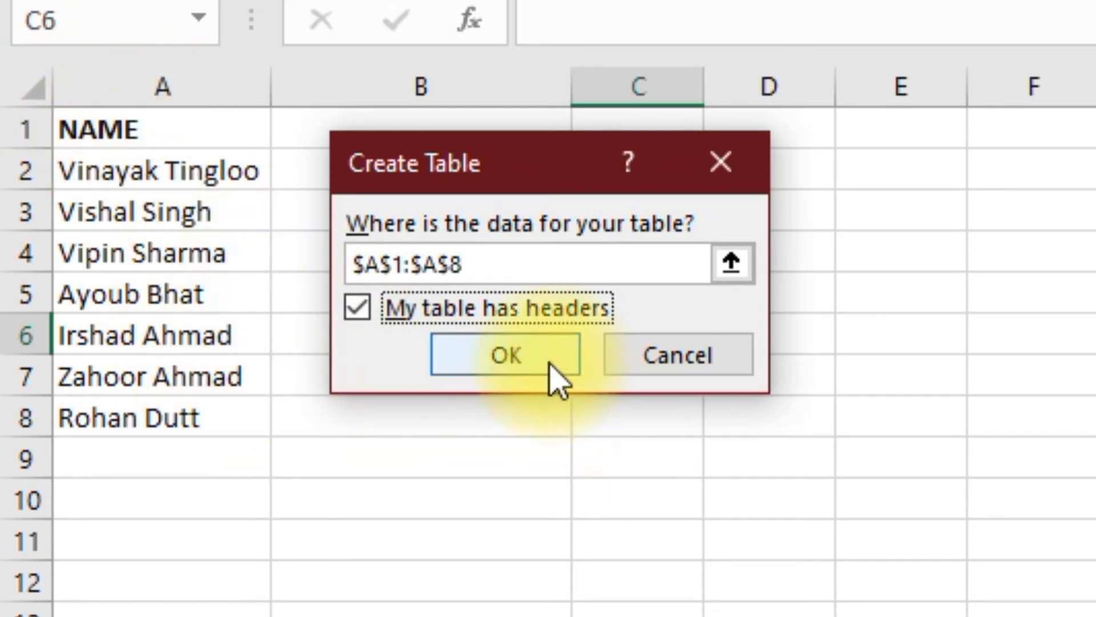
{"action": "left_click", "coordinate": [508, 365]}
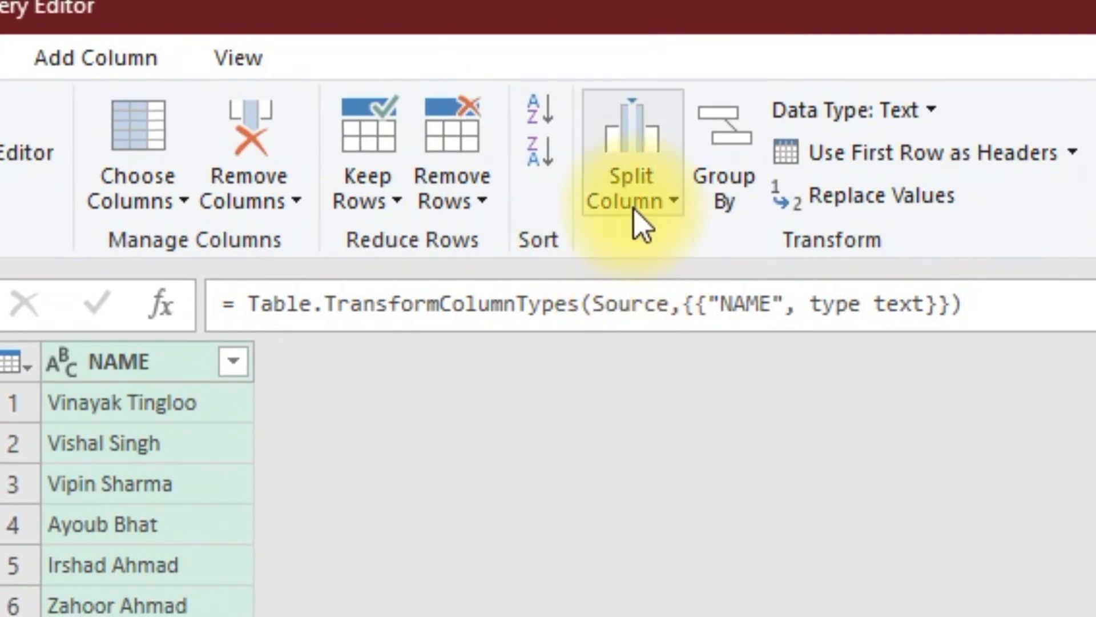
Split the NAME column by delimiter, using Space at each occurrence of the delimiter
{"action": "left_click", "coordinate": [548, 272]}
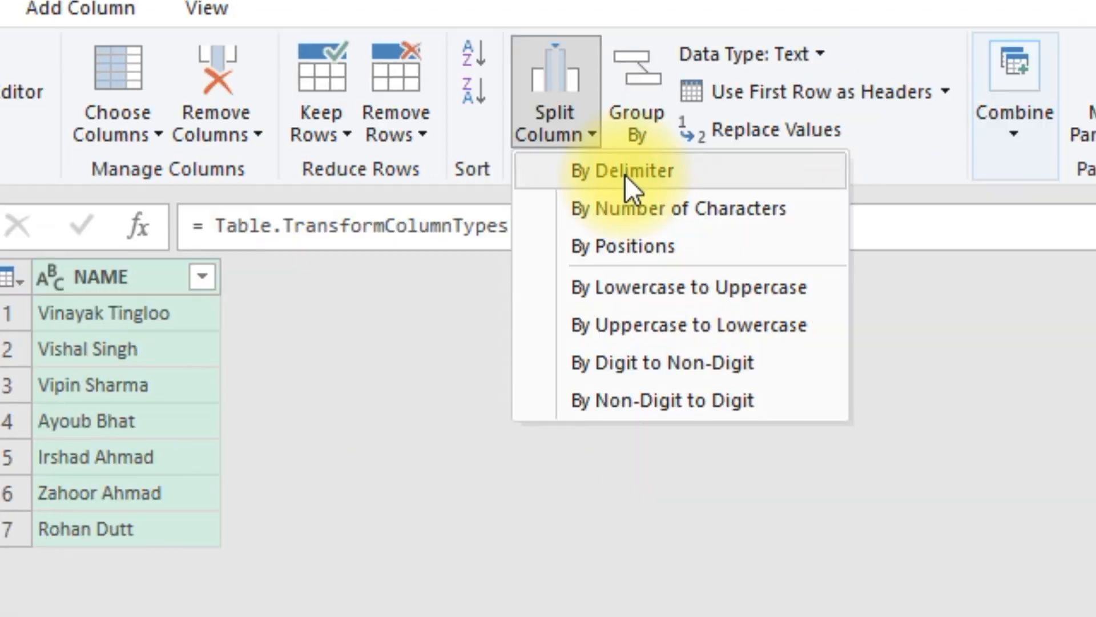
{"action": "left_click", "coordinate": [625, 175]}
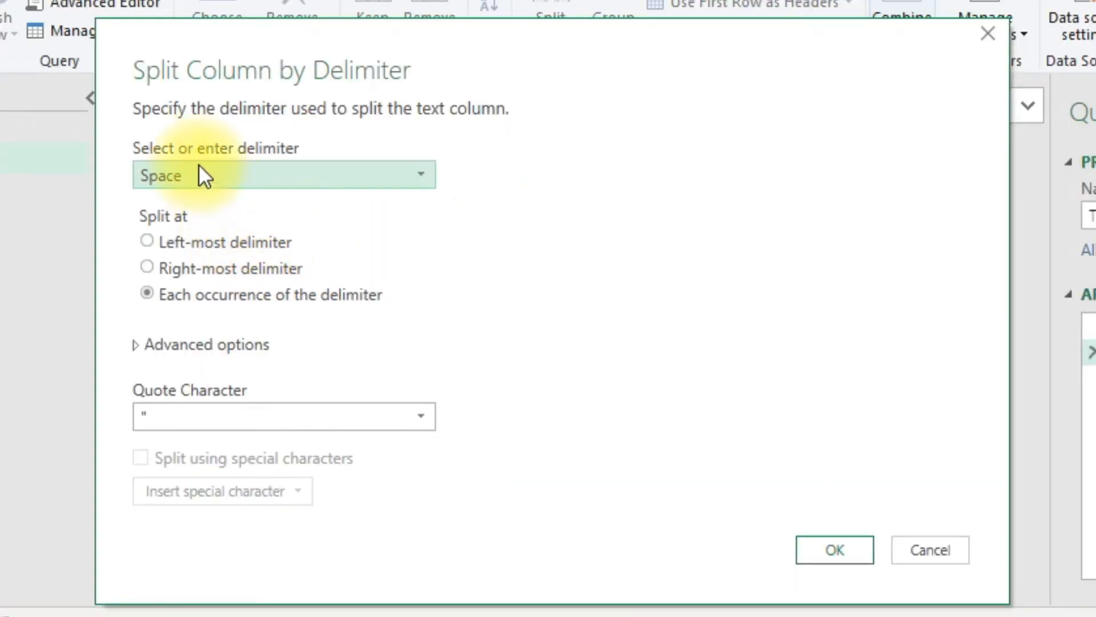
{"action": "left_click", "coordinate": [417, 174]}
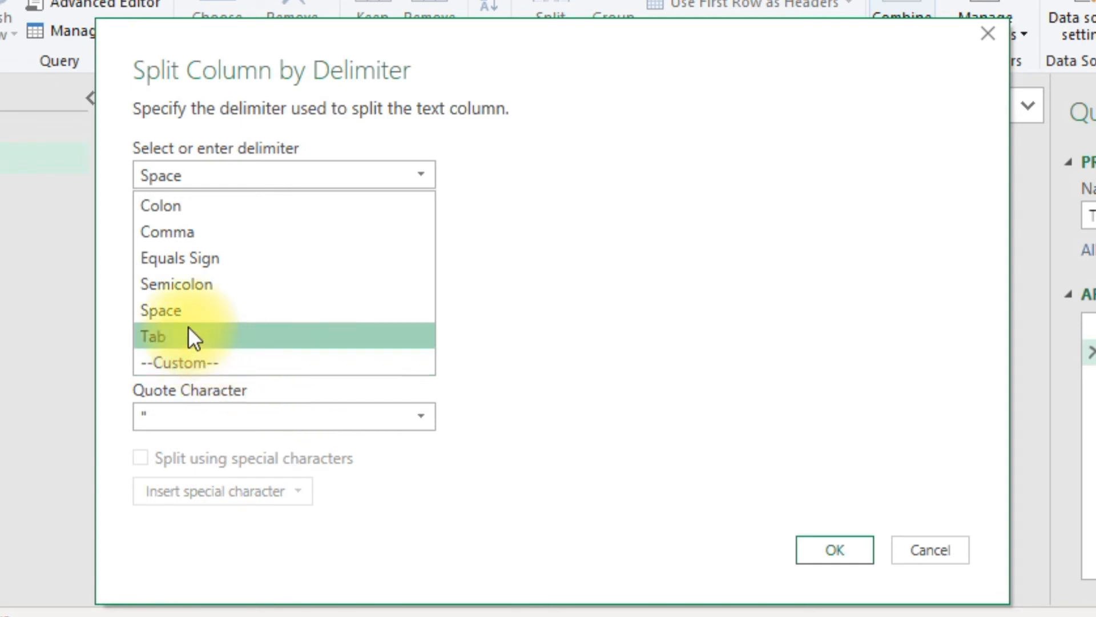
{"action": "left_click", "coordinate": [186, 311]}
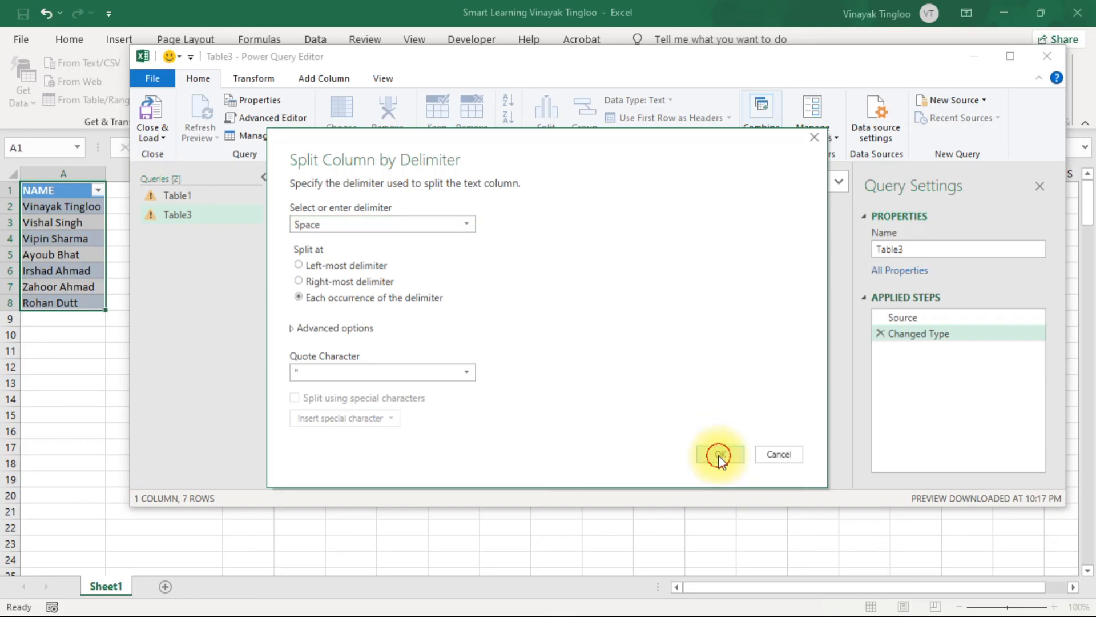
{"action": "left_click", "coordinate": [831, 550]}
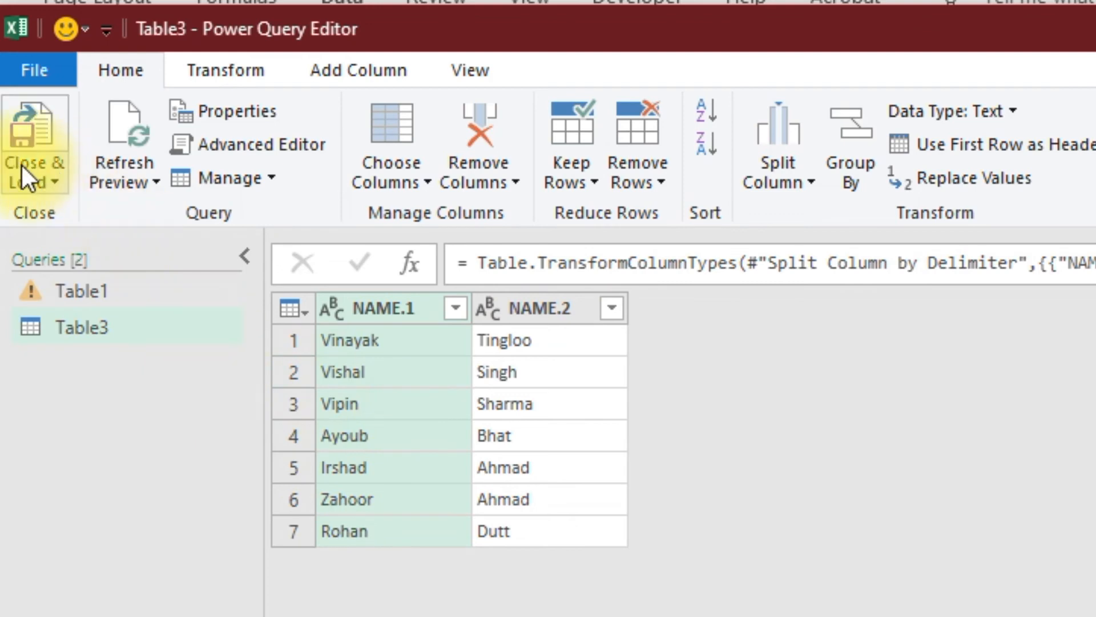
Close the query with Close & Load To and try placing it as a table on the existing worksheet at $A$1
{"action": "left_click", "coordinate": [54, 181]}
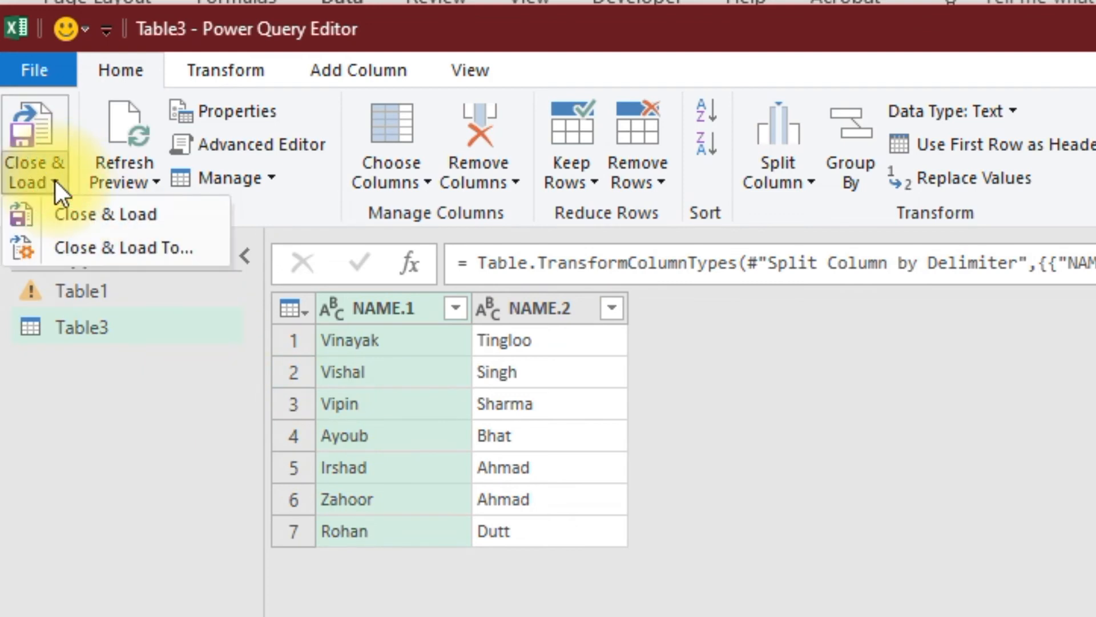
{"action": "left_click", "coordinate": [117, 248]}
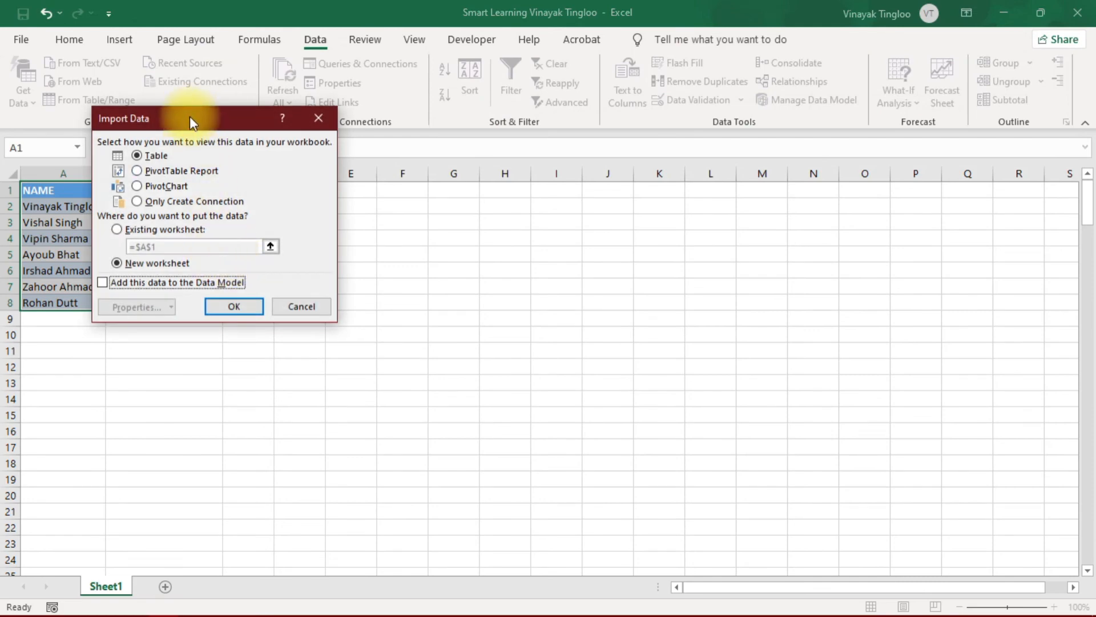
{"action": "left_click_drag", "start_coordinate": [189, 120], "coordinate": [758, 238]}
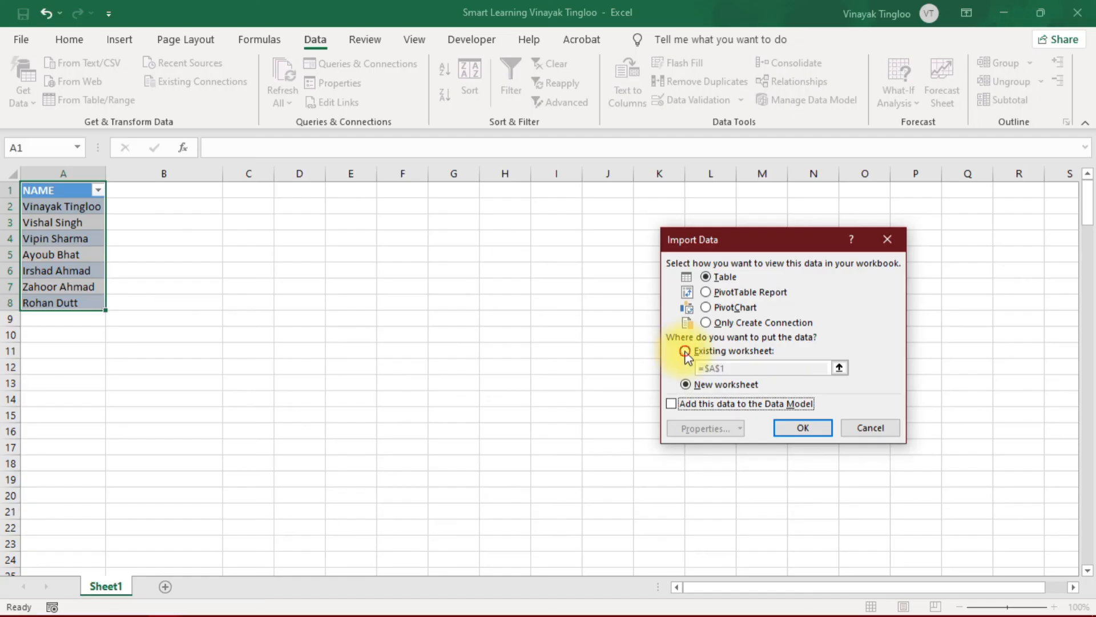
{"action": "left_click", "coordinate": [685, 351]}
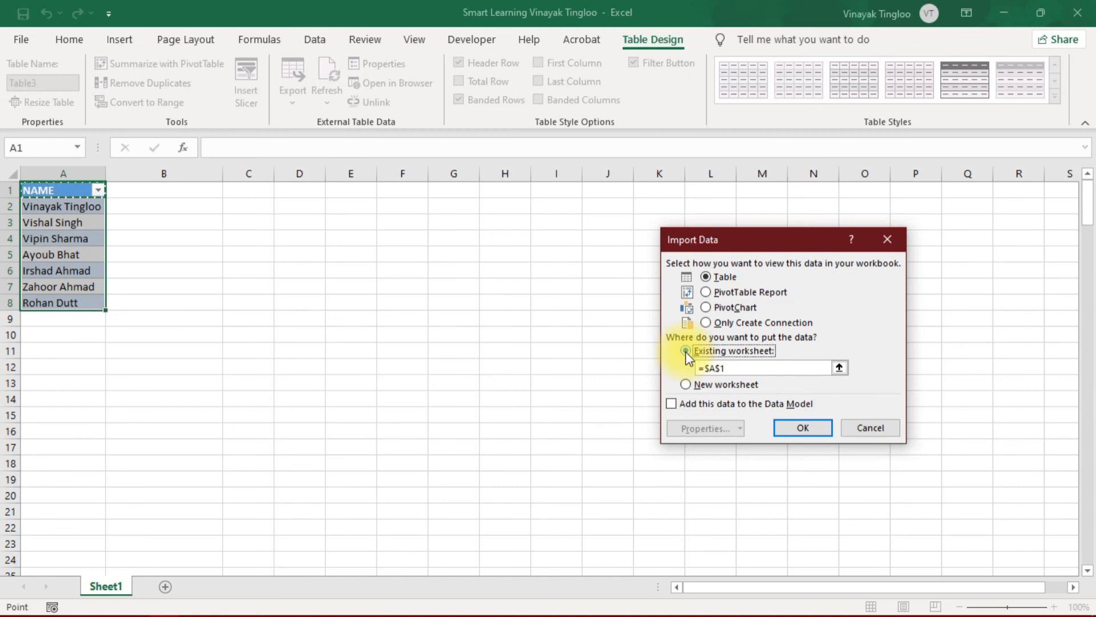
{"action": "left_click", "coordinate": [811, 430]}
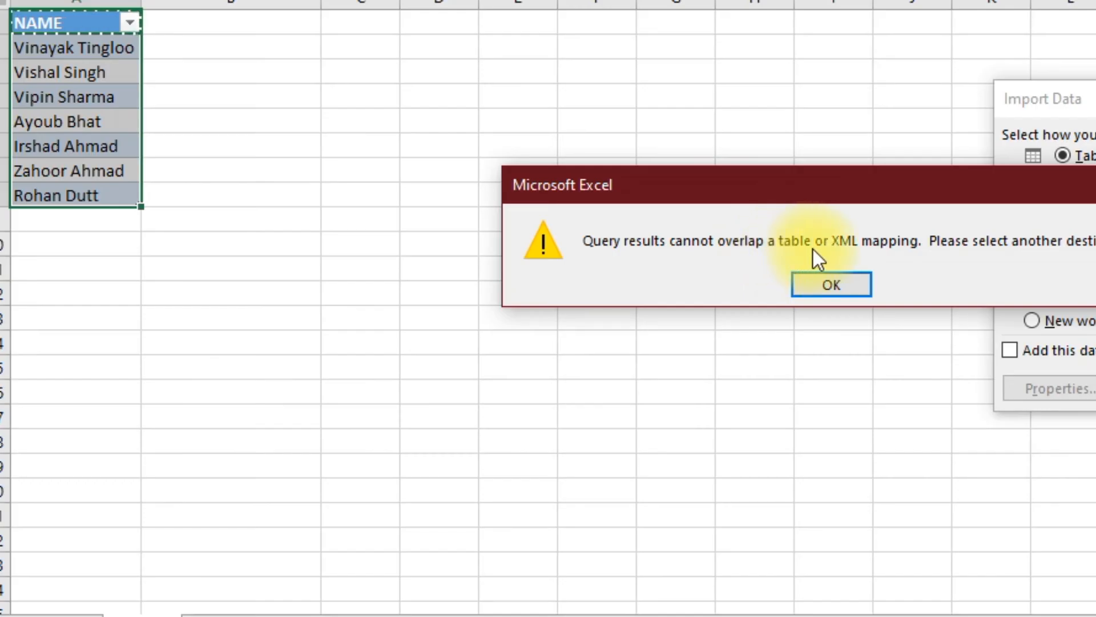
{"action": "left_click", "coordinate": [817, 285]}
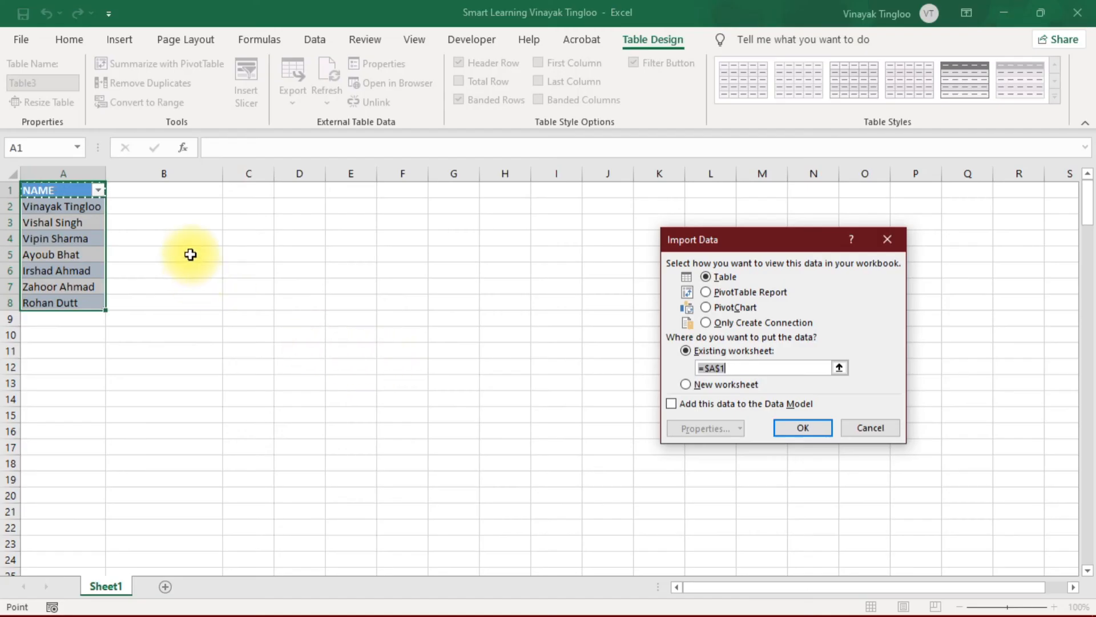
Load the split names table into the existing worksheet at Sheet1 cell C1 and close the Queries & Connections pane
{"action": "left_click", "coordinate": [244, 91]}
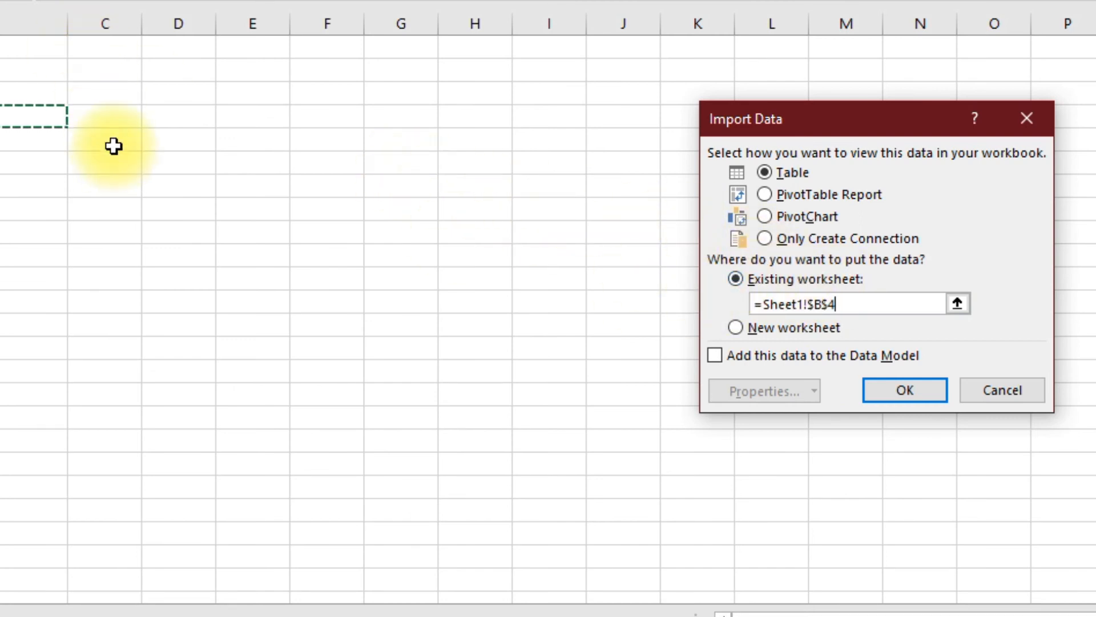
{"action": "left_click_drag", "start_coordinate": [840, 306], "coordinate": [765, 299]}
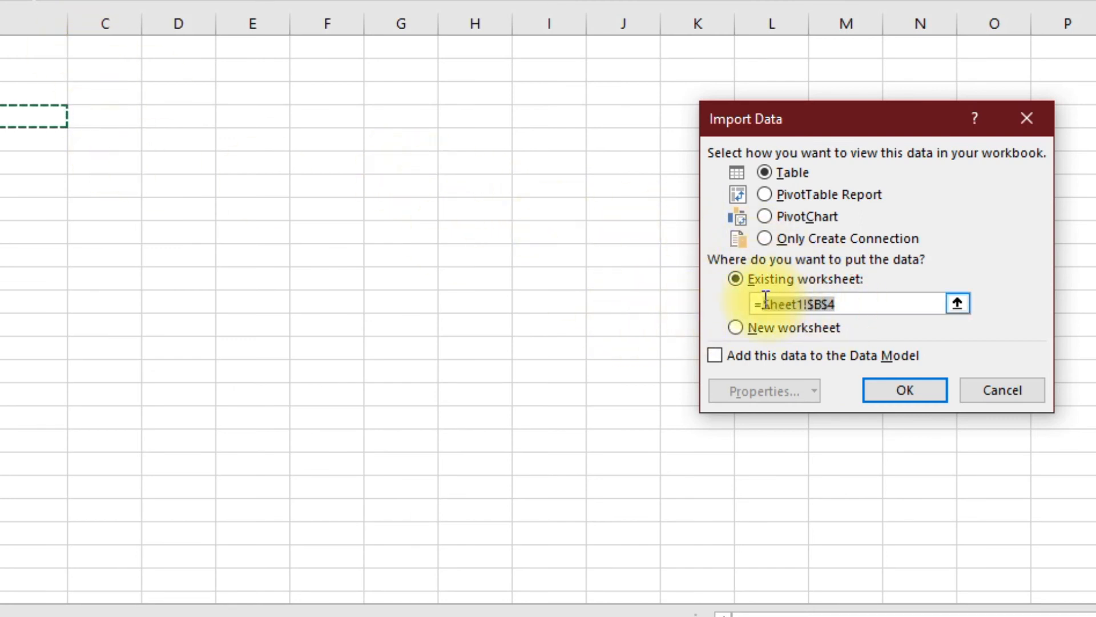
{"action": "key", "text": "Delete"}
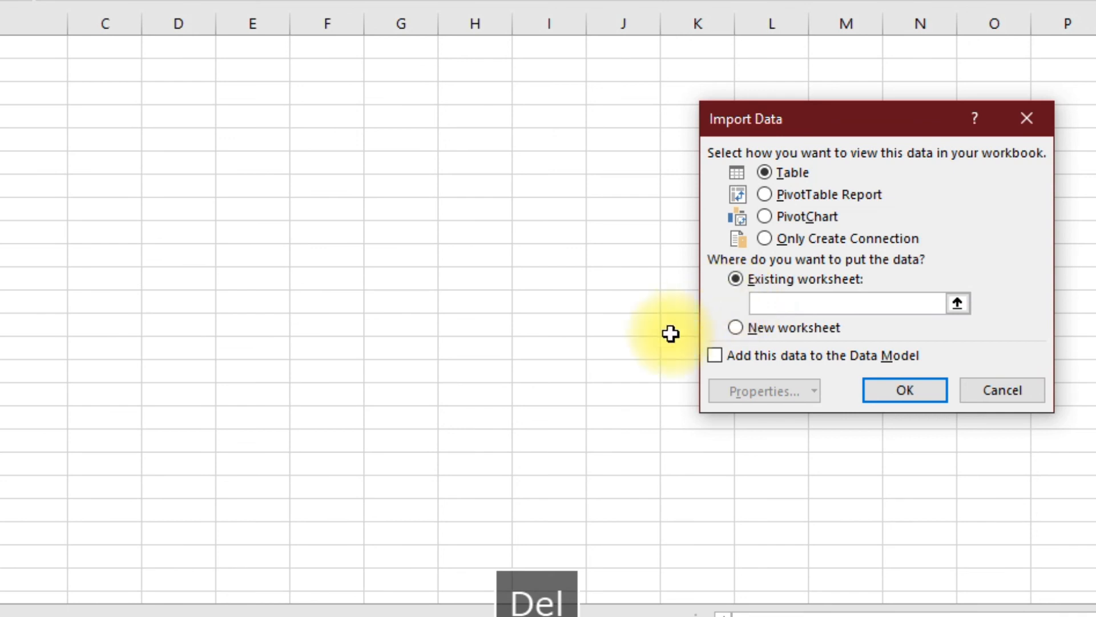
{"action": "left_click", "coordinate": [114, 53]}
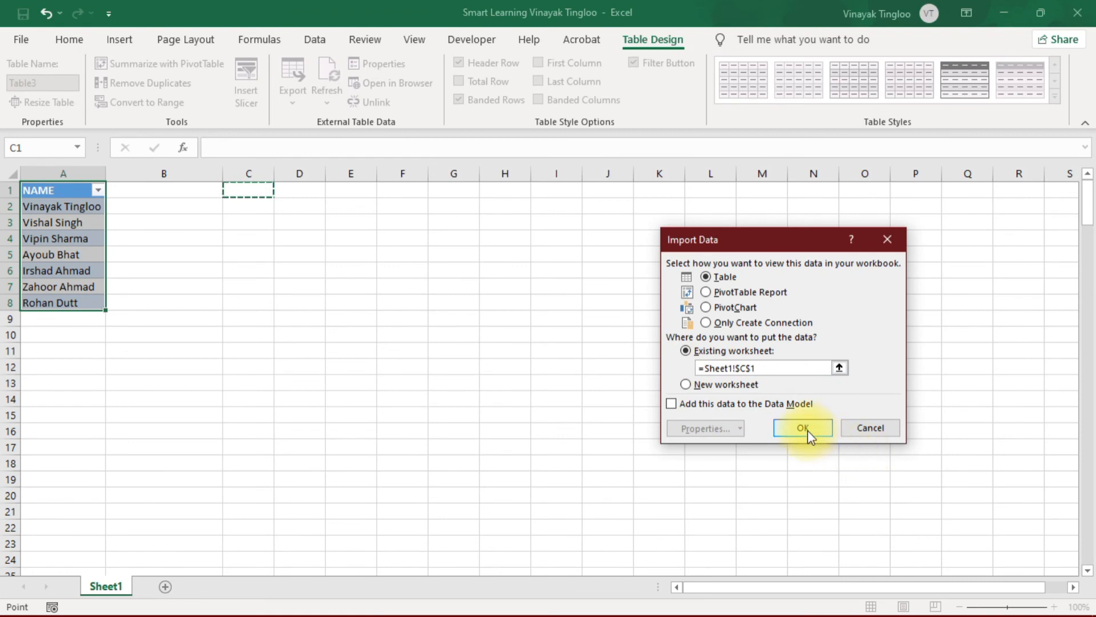
{"action": "left_click", "coordinate": [808, 435]}
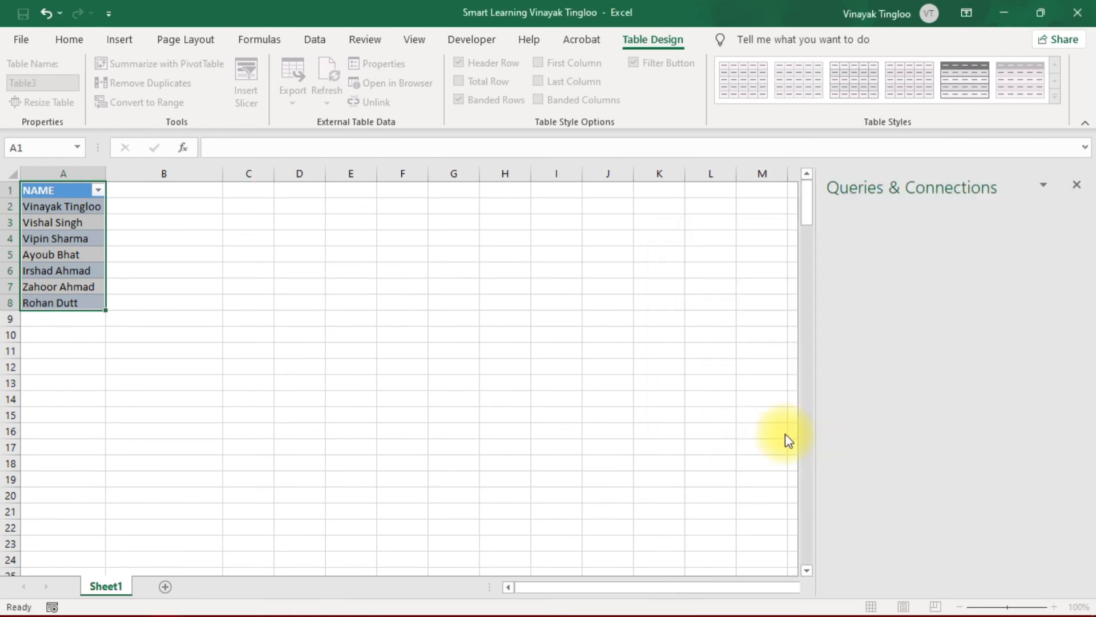
{"action": "left_click", "coordinate": [1079, 185]}
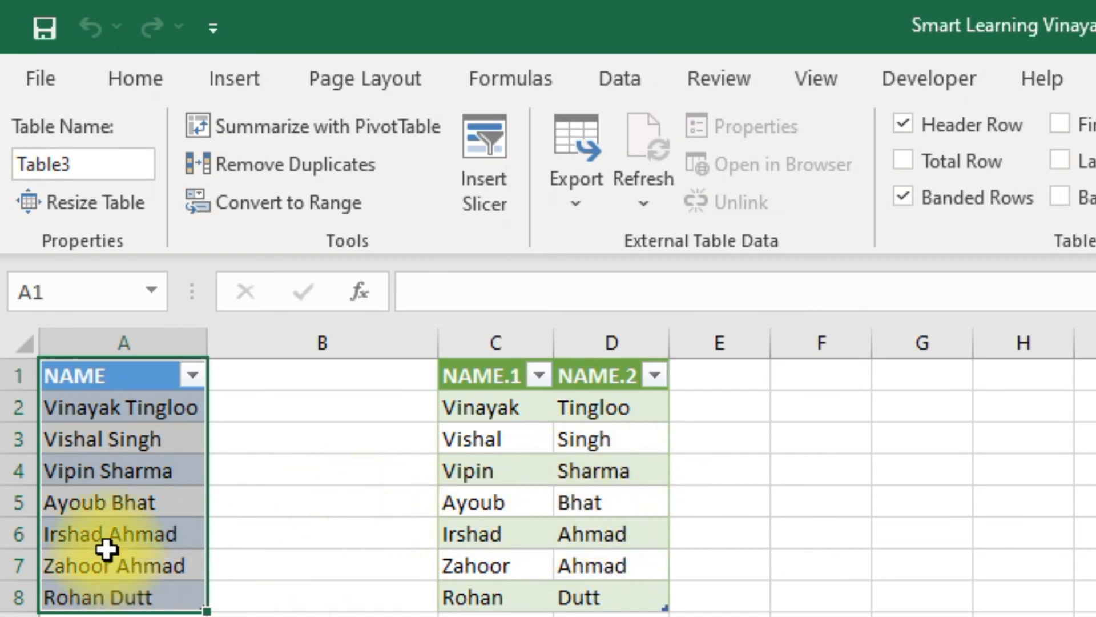
Replace the last name within A3 with a different one and refresh all queries to update the split table
{"action": "left_click", "coordinate": [159, 553]}
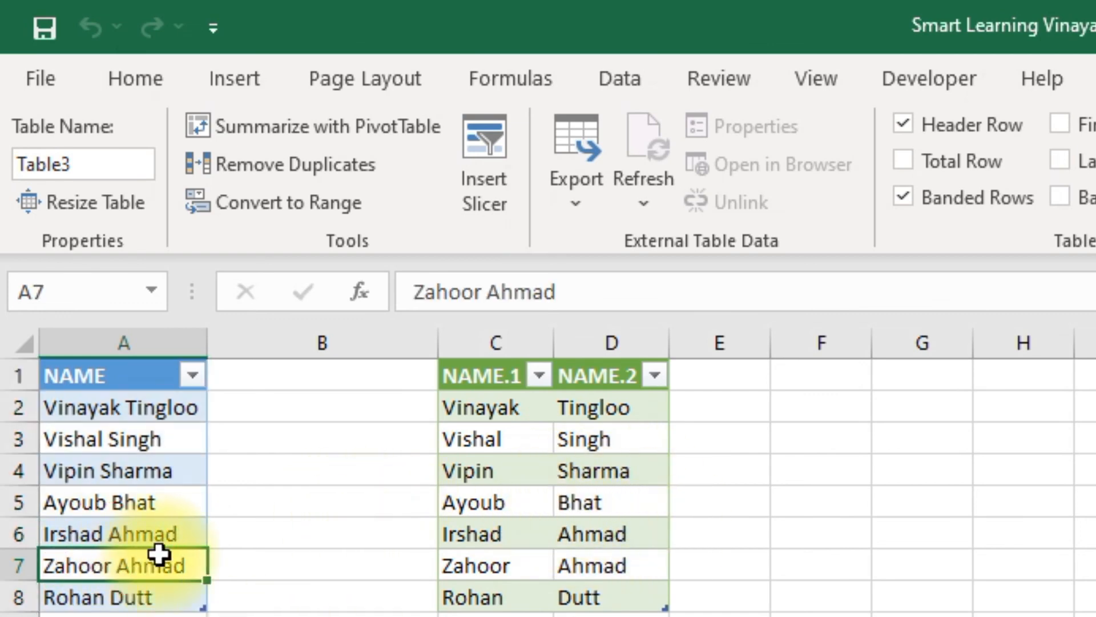
{"action": "left_click", "coordinate": [163, 439]}
{"action": "double_click", "coordinate": [163, 439]}
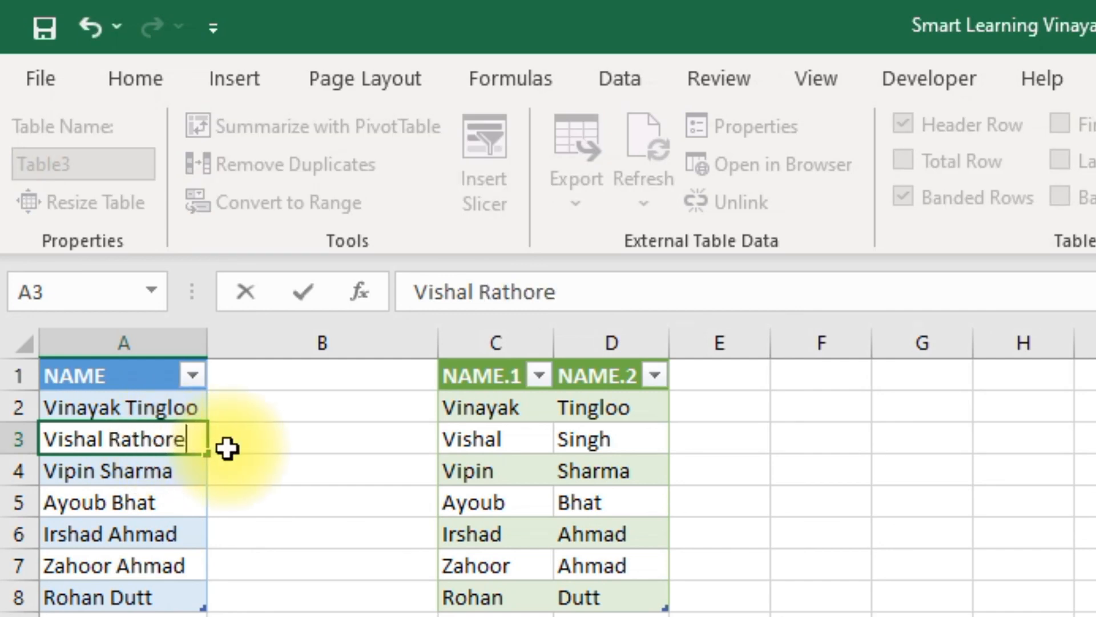
{"action": "left_click", "coordinate": [319, 524]}
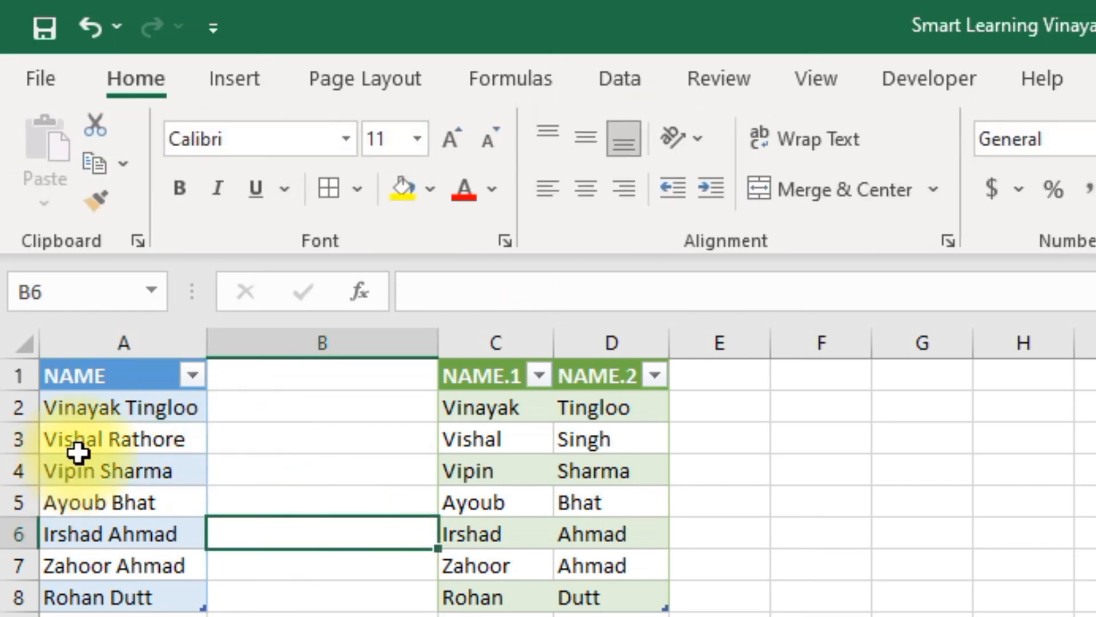
{"action": "left_click", "coordinate": [628, 80]}
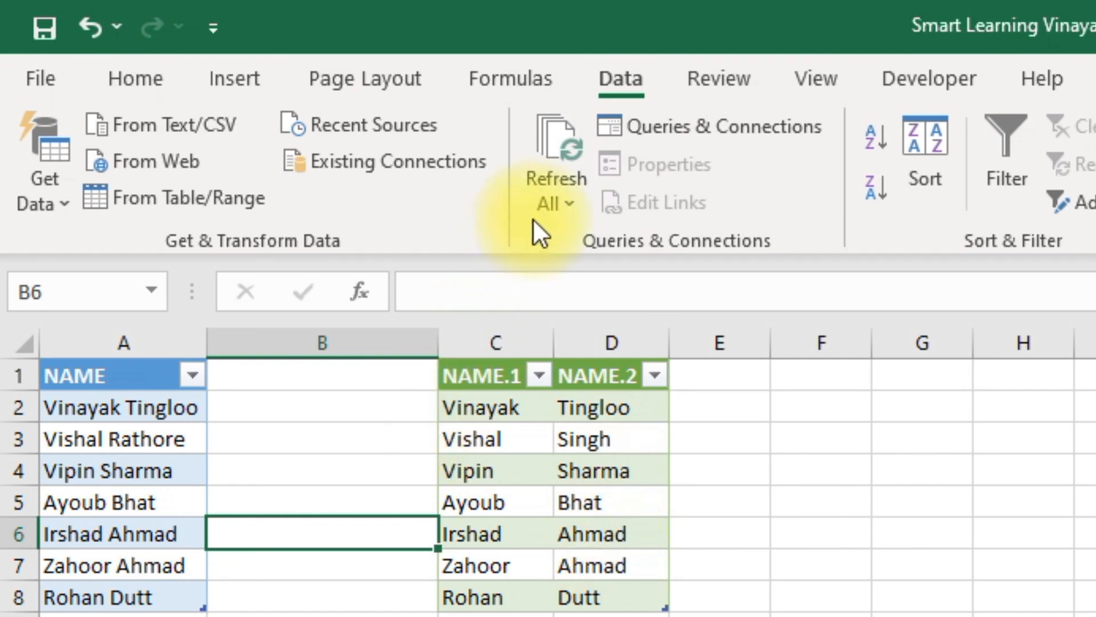
{"action": "left_click", "coordinate": [565, 139]}
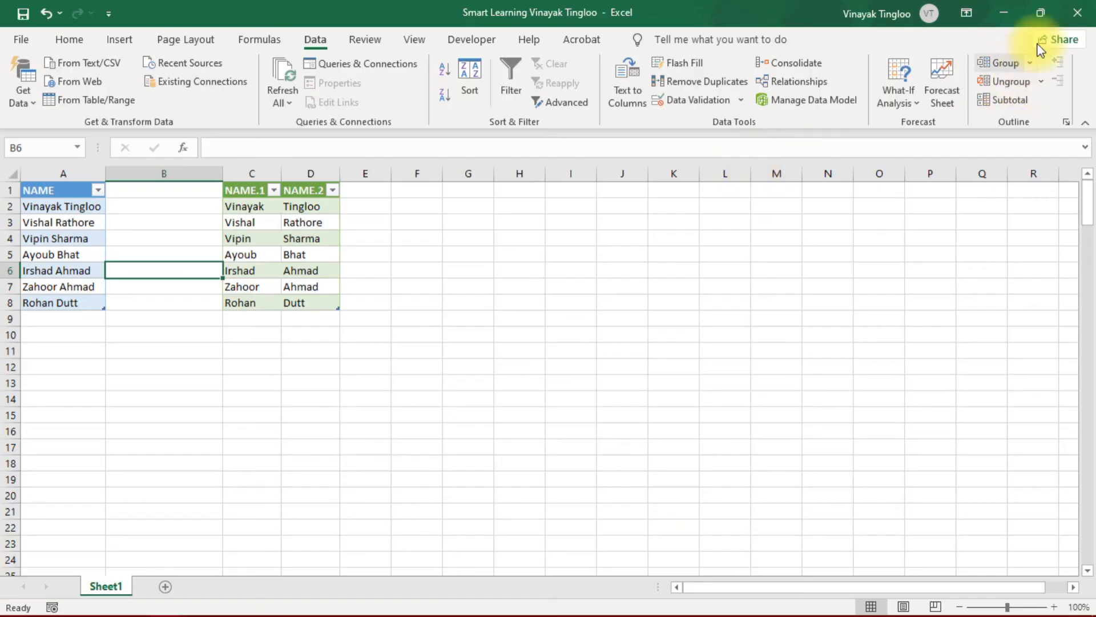
Minimize the workbook window to show the desktop
{"action": "left_click", "coordinate": [1002, 11]}
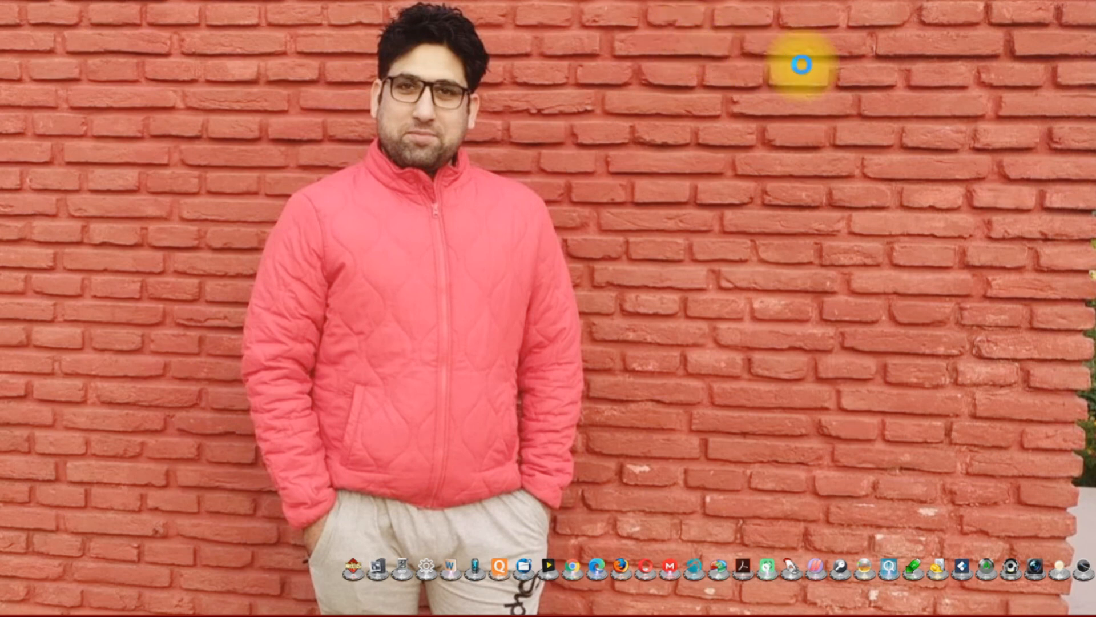
{"action": "right_click", "coordinate": [801, 64]}
{"action": "left_click", "coordinate": [867, 117]}
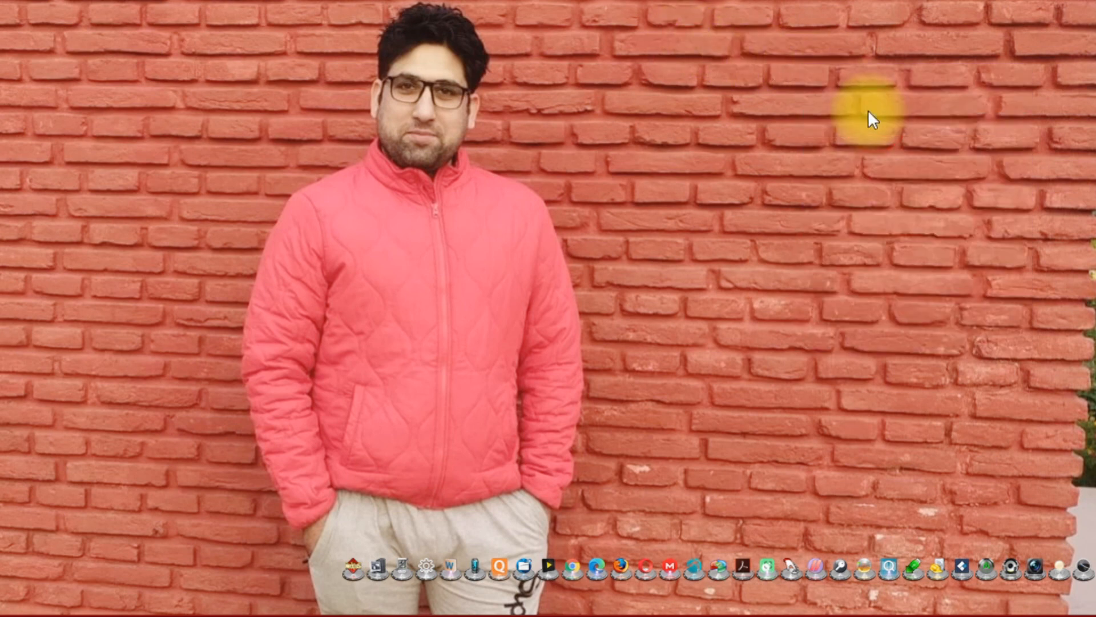